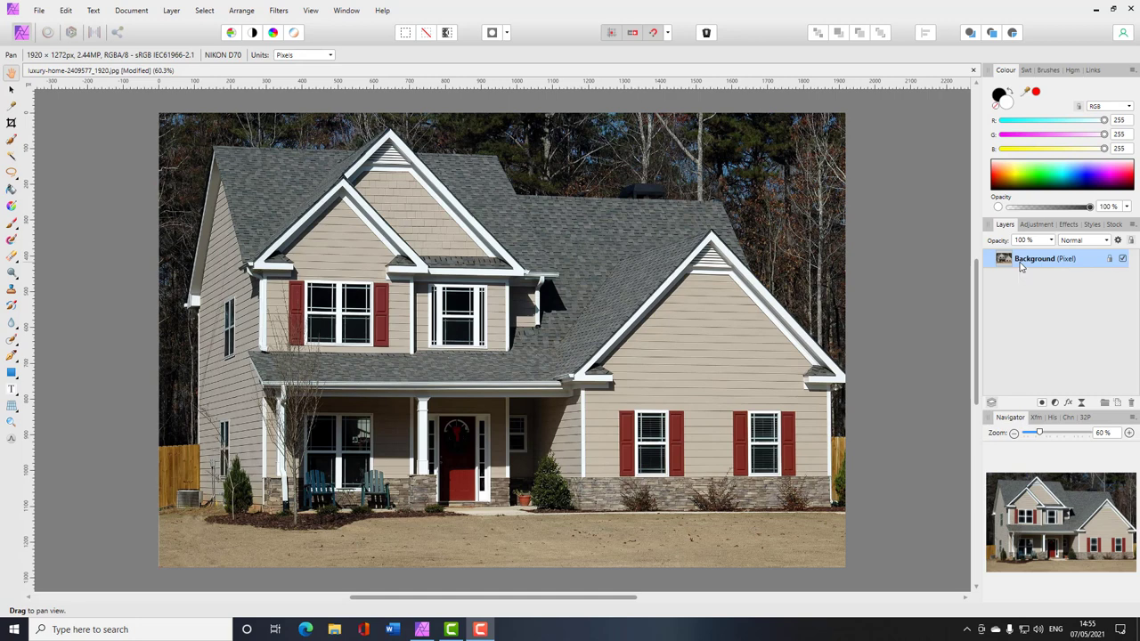
# Duplicate the Background layer and hide the locked original
pyautogui.click(172, 11)
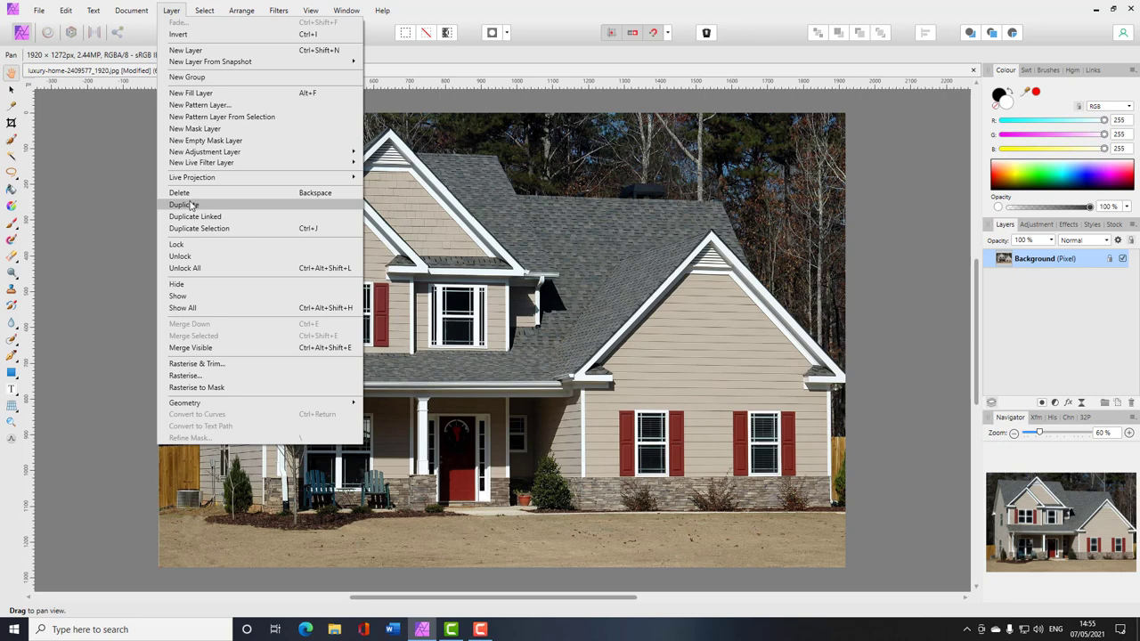
pyautogui.click(558, 60)
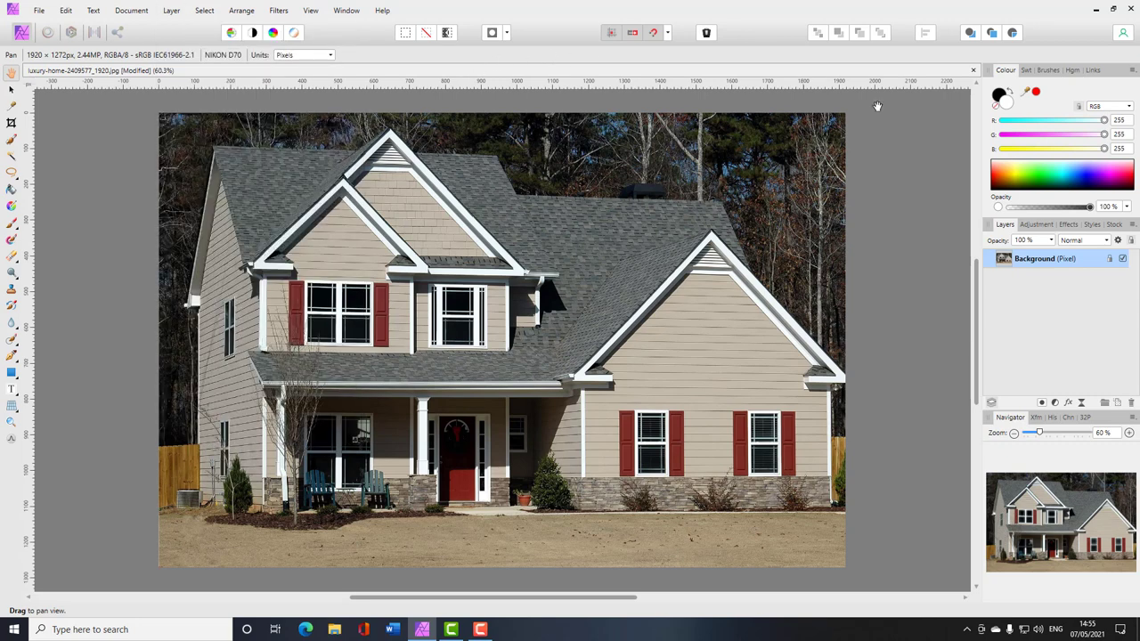
pyautogui.rightClick(1042, 260)
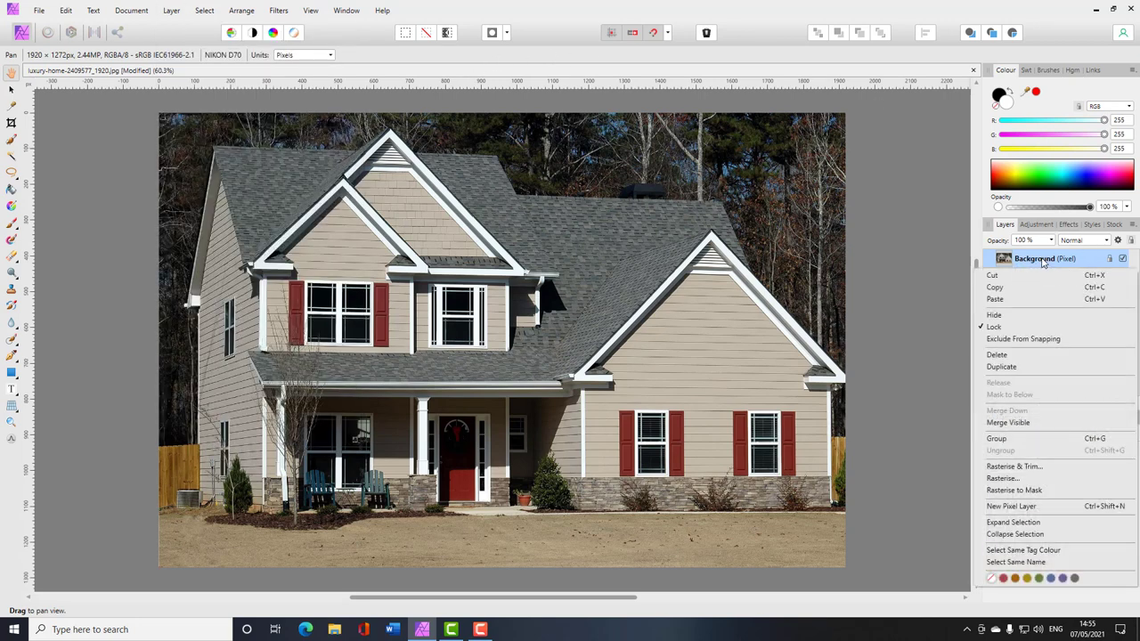
pyautogui.click(1015, 366)
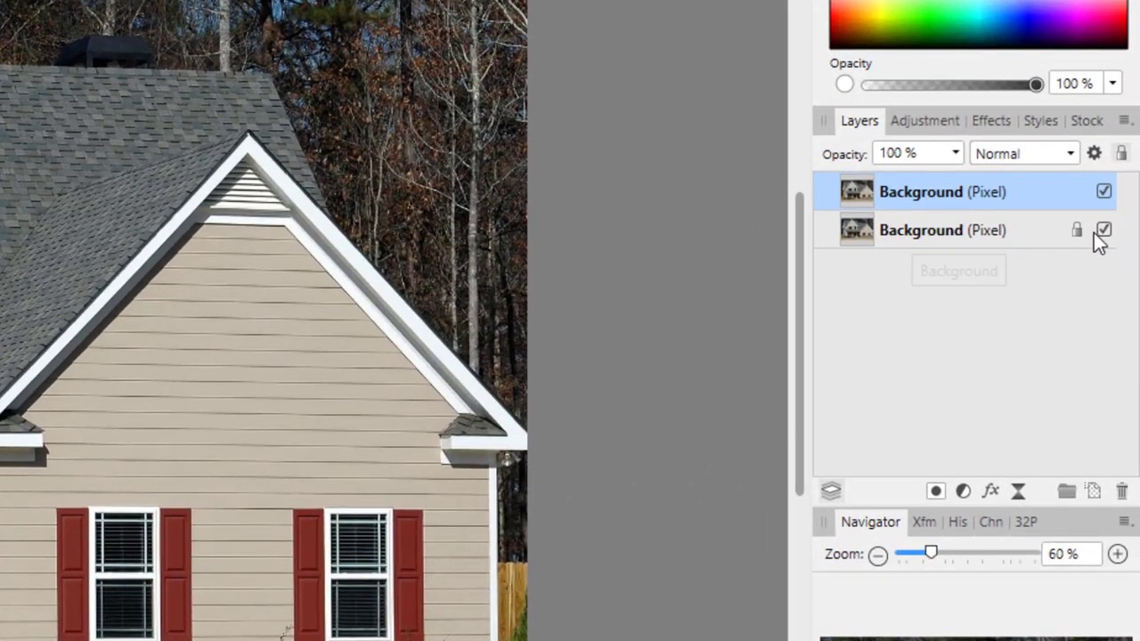
pyautogui.click(1105, 234)
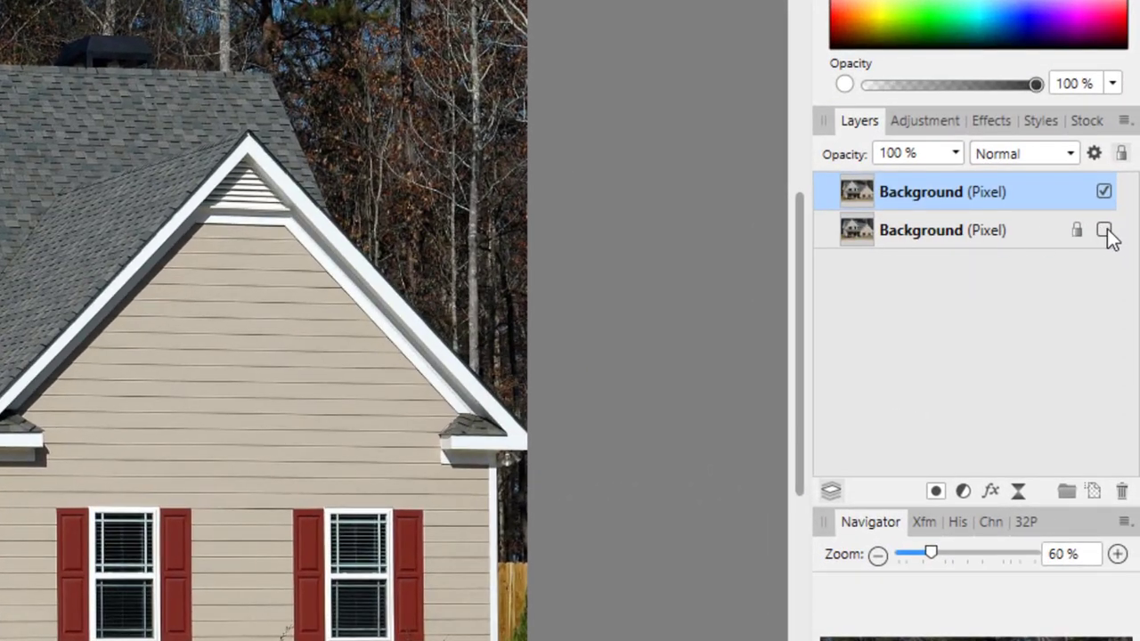
# Rename the duplicated Background layer as House
pyautogui.doubleClick(926, 196)
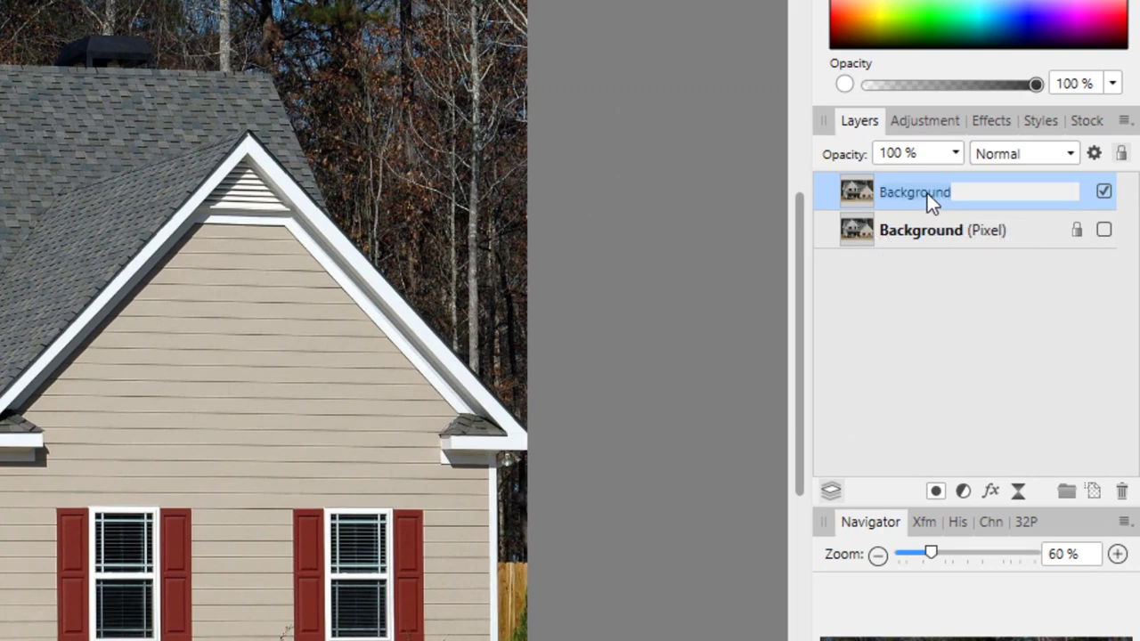
pyautogui.write('House')
pyautogui.press('Return')
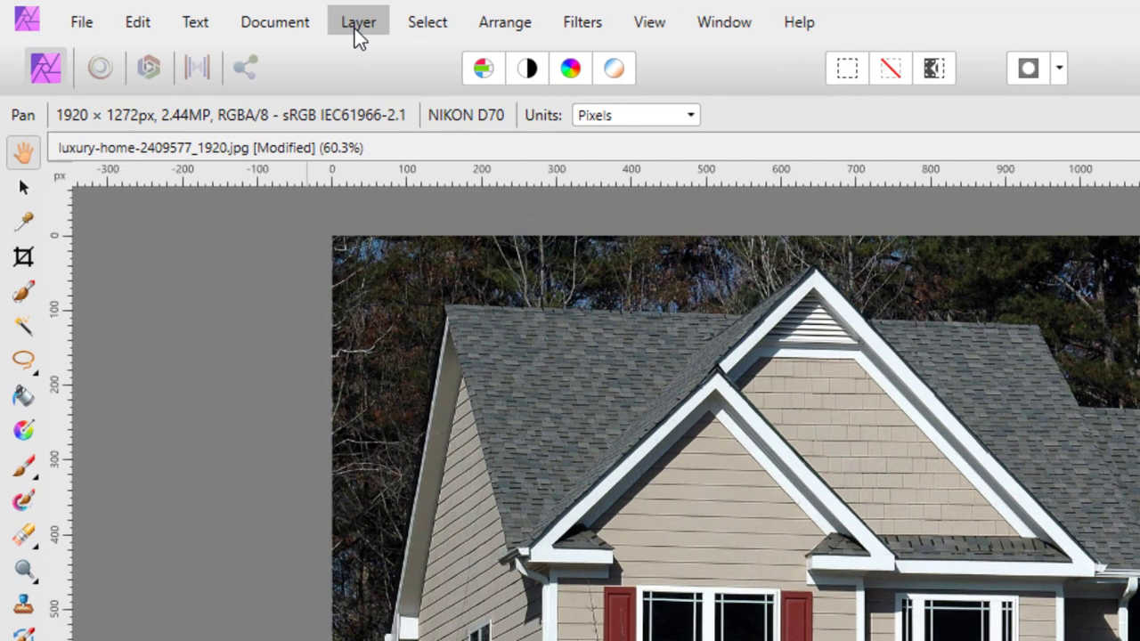
# Add a new fill layer above the House layer and set its fill type to Linear
pyautogui.click(355, 29)
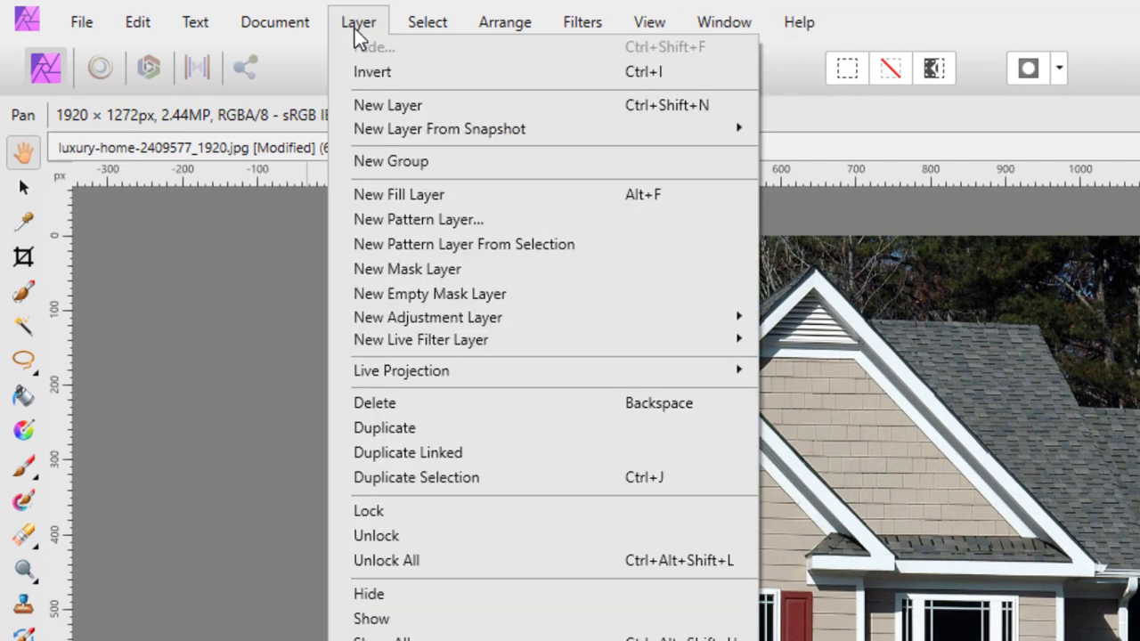
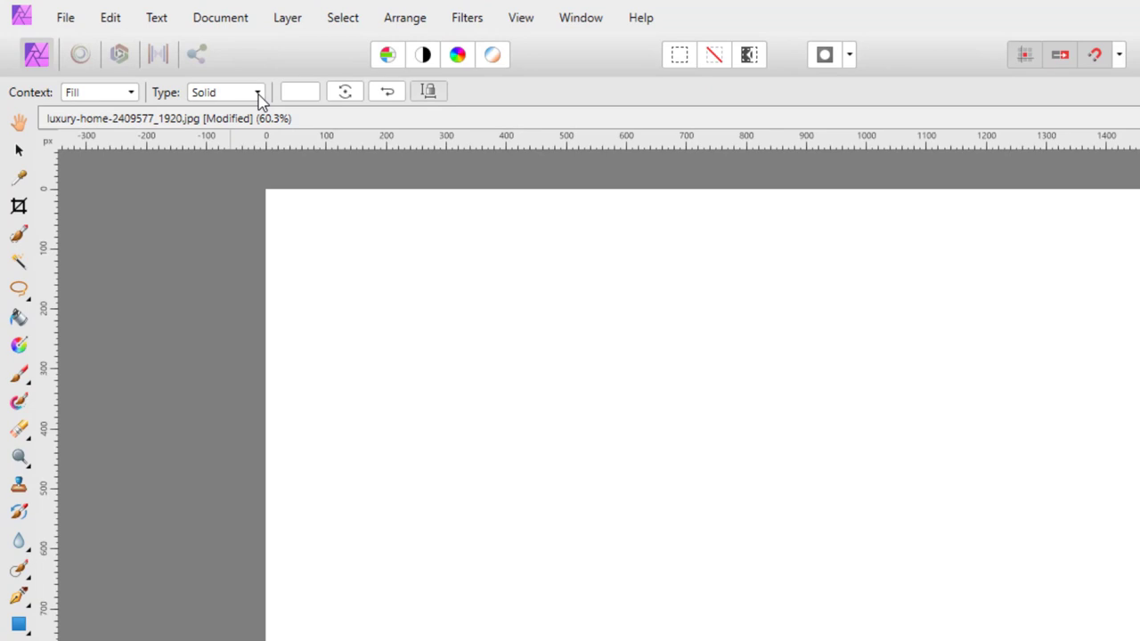
pyautogui.click(164, 59)
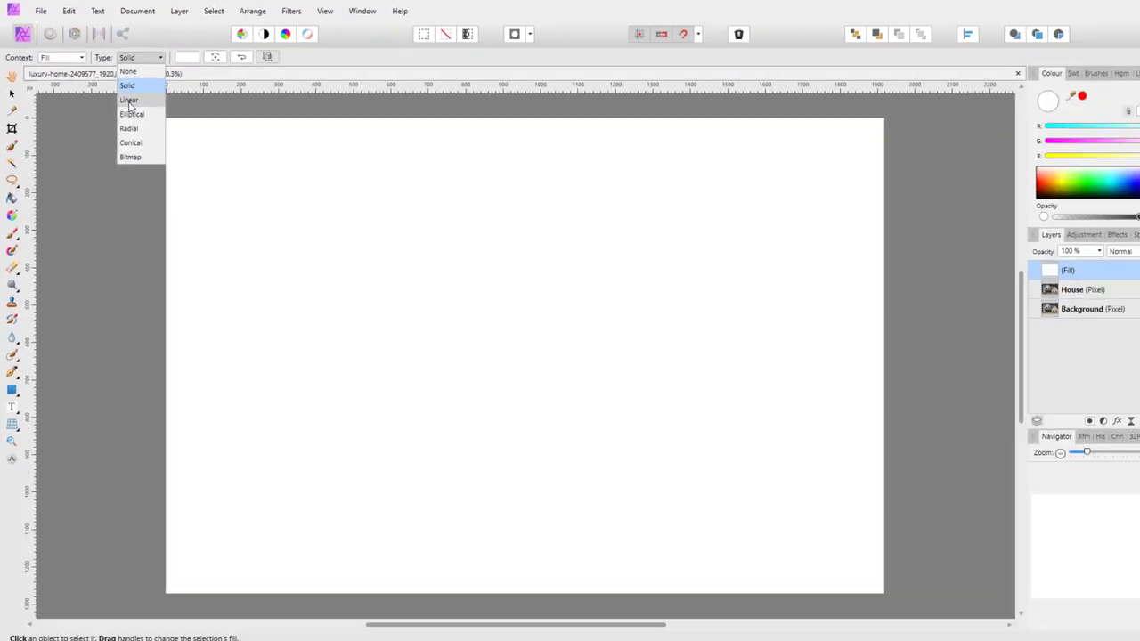
pyautogui.click(249, 174)
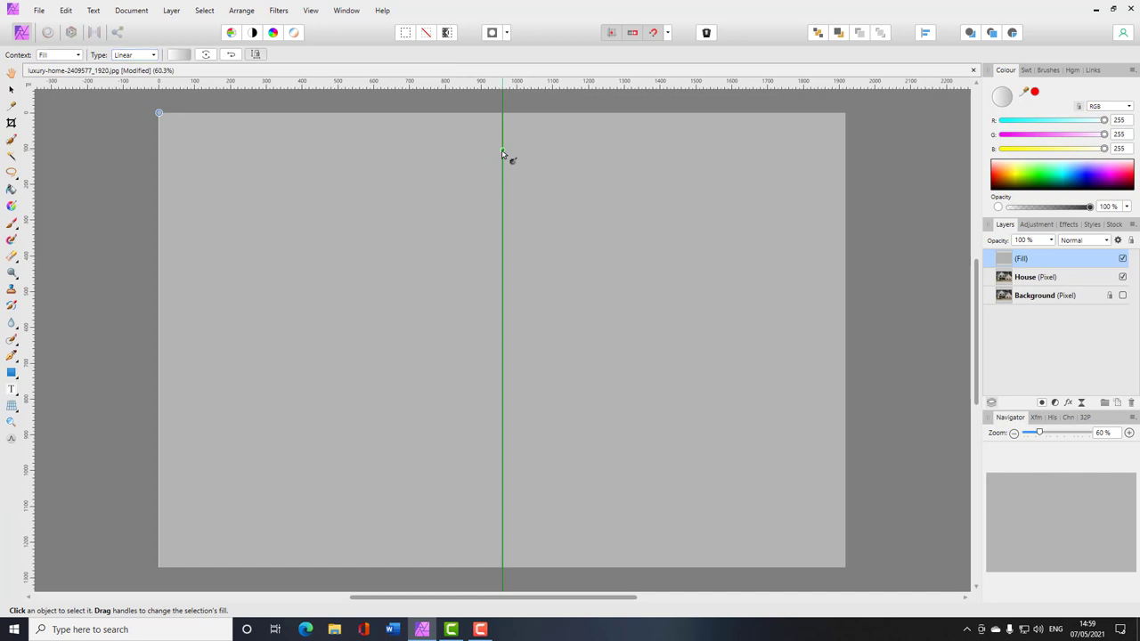
# Draw a vertical gradient down the canvas centre from about 100 px to about 810 px, and reverse its direction
pyautogui.moveTo(502, 153); pyautogui.dragTo(504, 404)
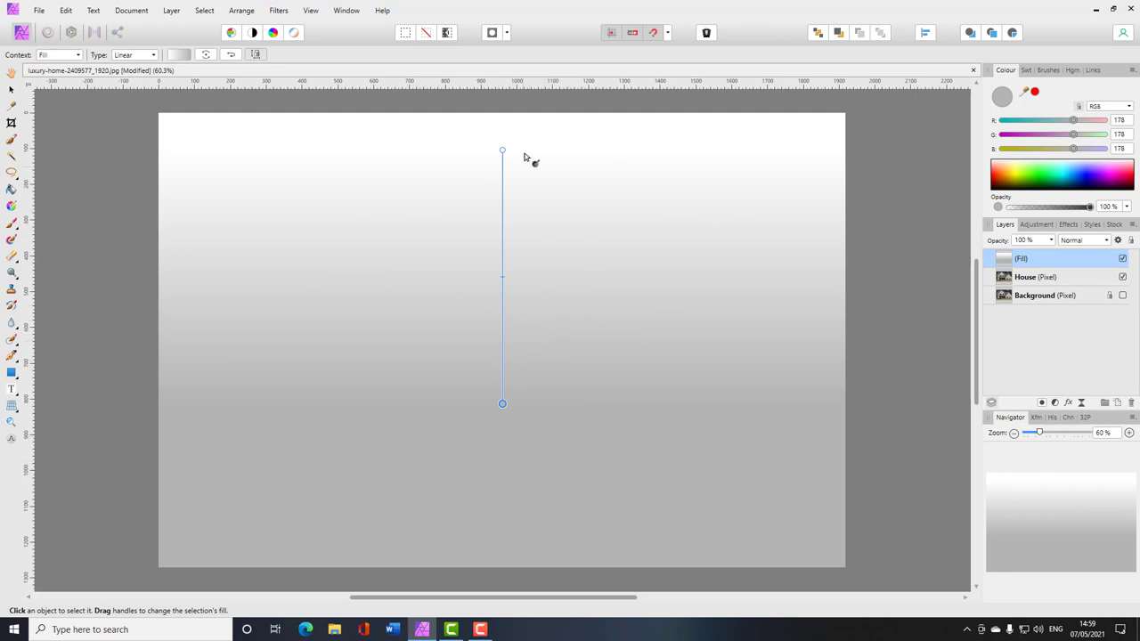
pyautogui.moveTo(502, 403)
pyautogui.mouseDown()
pyautogui.moveTo(507, 415)
pyautogui.moveTo(503, 403)
pyautogui.mouseUp()
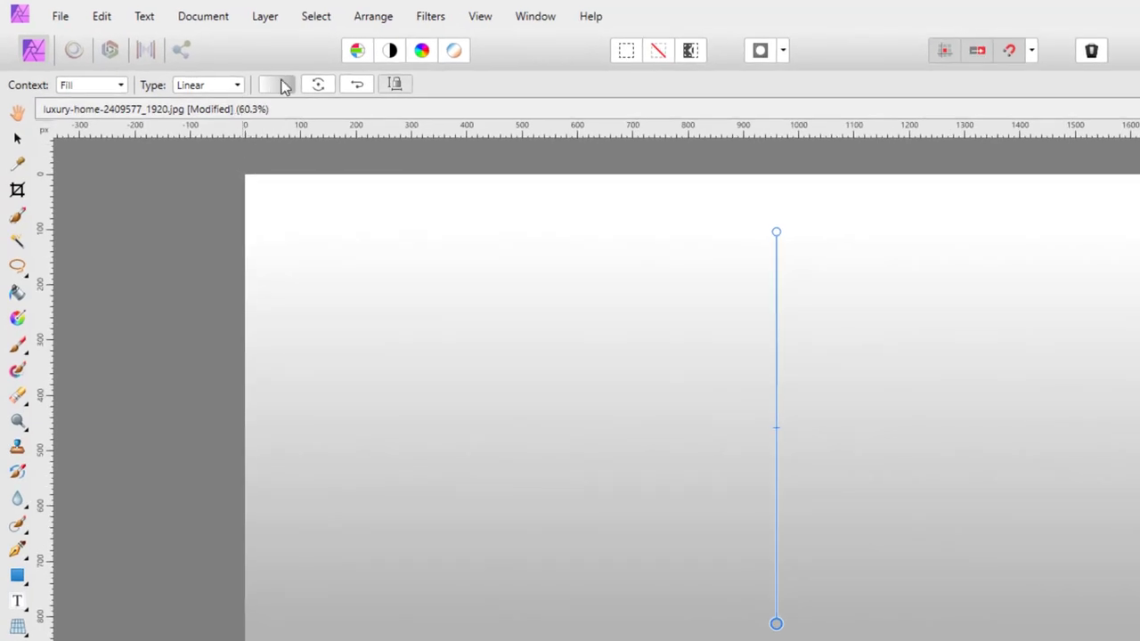
pyautogui.click(358, 87)
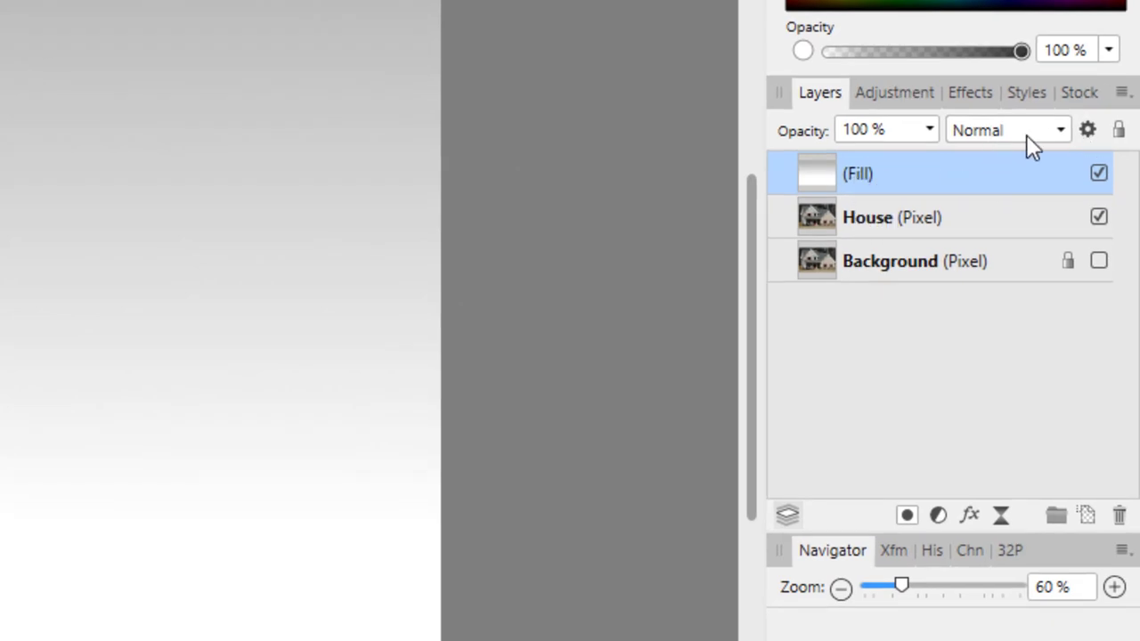
# Set the fill layer's blend mode to Overlay and nudge both ends of the gradient slightly upward
pyautogui.click(1062, 130)
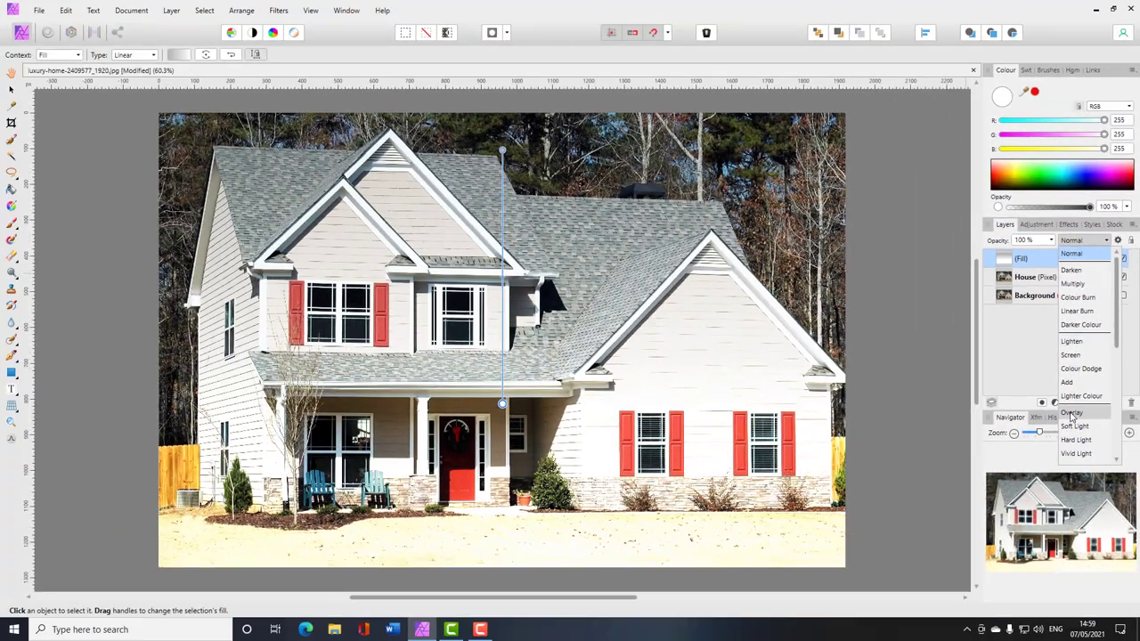
pyautogui.click(1072, 416)
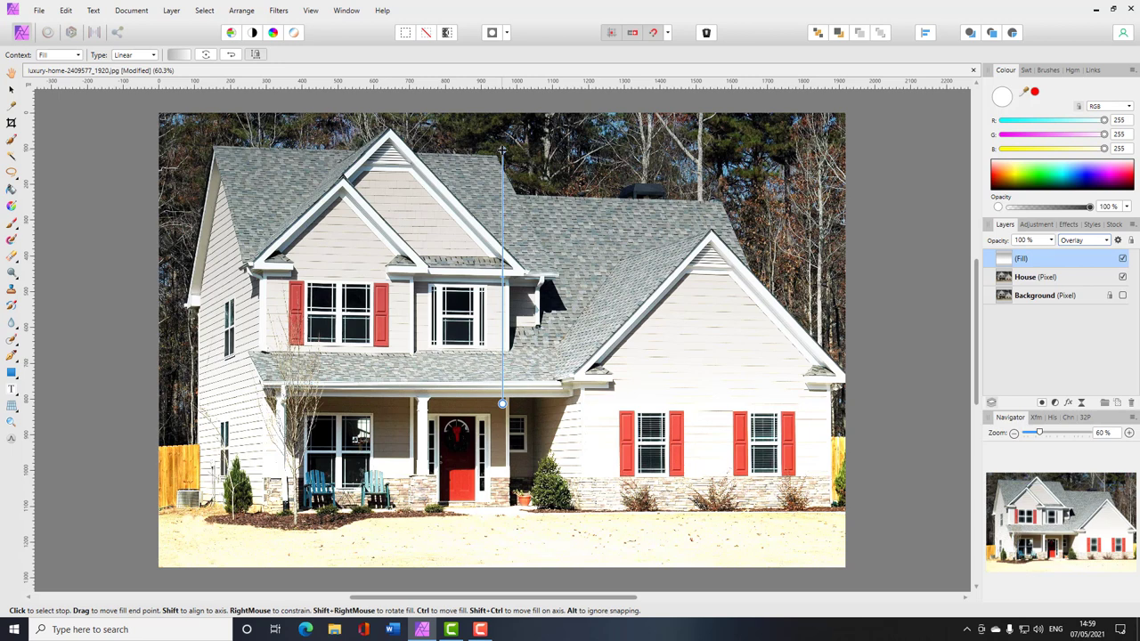
pyautogui.moveTo(502, 151)
pyautogui.mouseDown()
pyautogui.moveTo(502, 167)
pyautogui.moveTo(502, 146)
pyautogui.mouseUp()
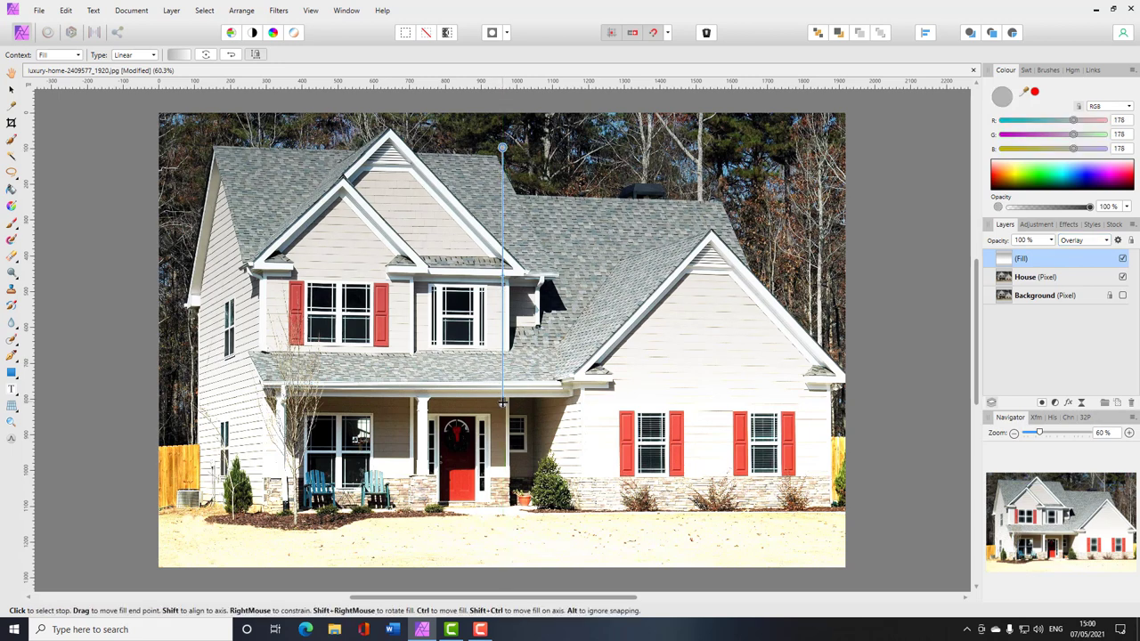
pyautogui.moveTo(502, 404)
pyautogui.mouseDown()
pyautogui.moveTo(503, 349)
pyautogui.moveTo(502, 401)
pyautogui.mouseUp()
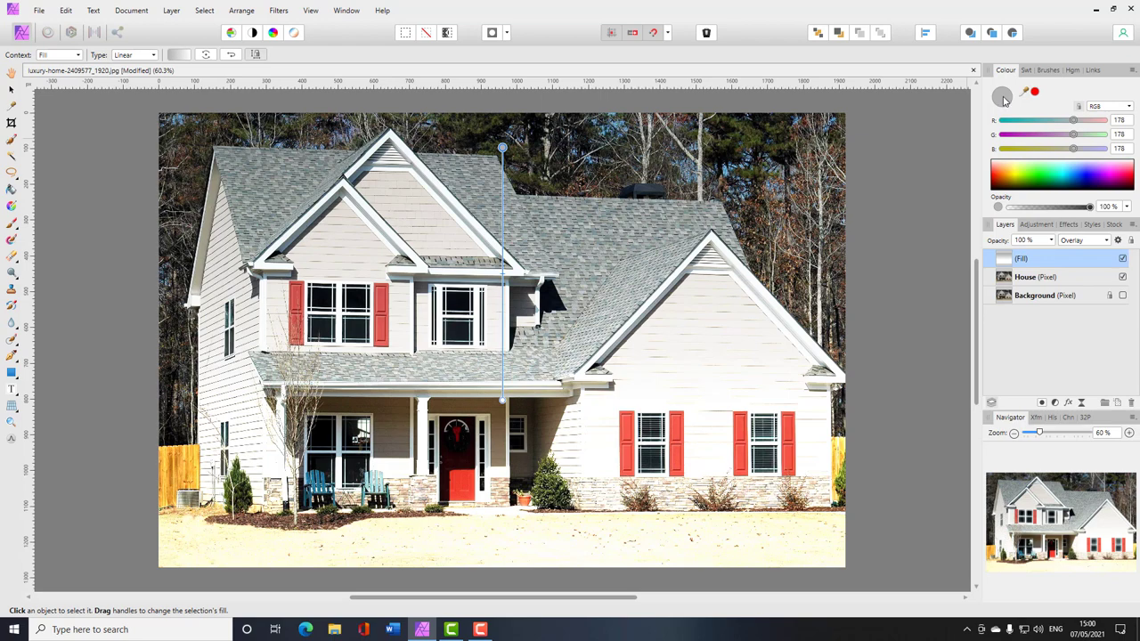
# Change the gradient's upper colour stop to black (000000)
pyautogui.doubleClick(1002, 98)
pyautogui.moveTo(409, 327); pyautogui.dragTo(404, 416)
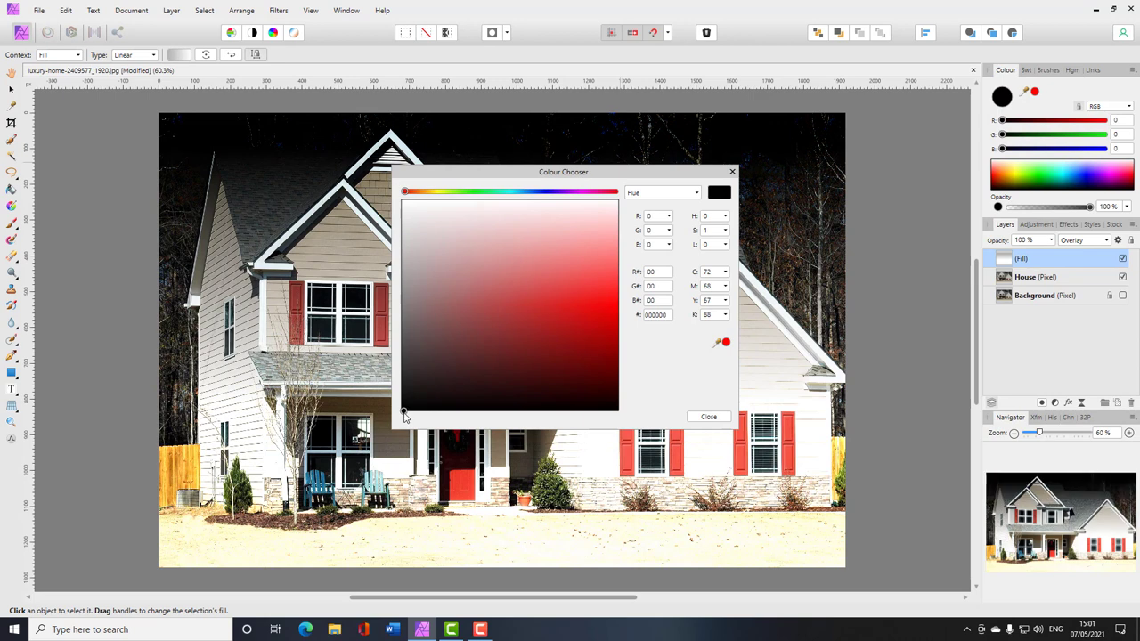
pyautogui.click(709, 417)
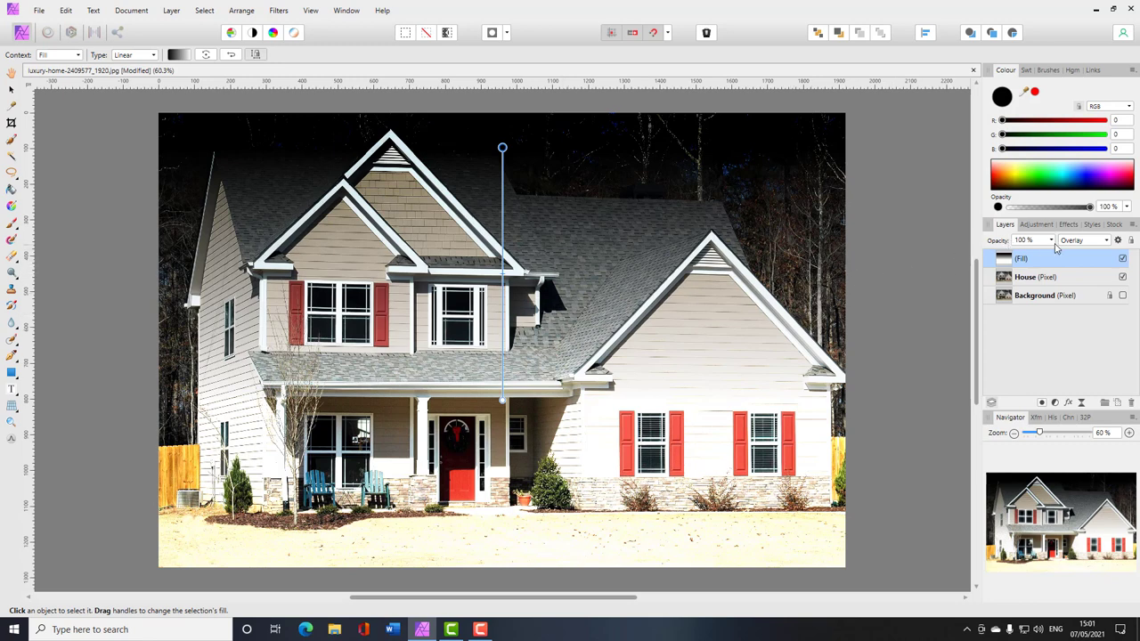
# Hide the fill layer and make the House layer active for editing
pyautogui.click(1123, 259)
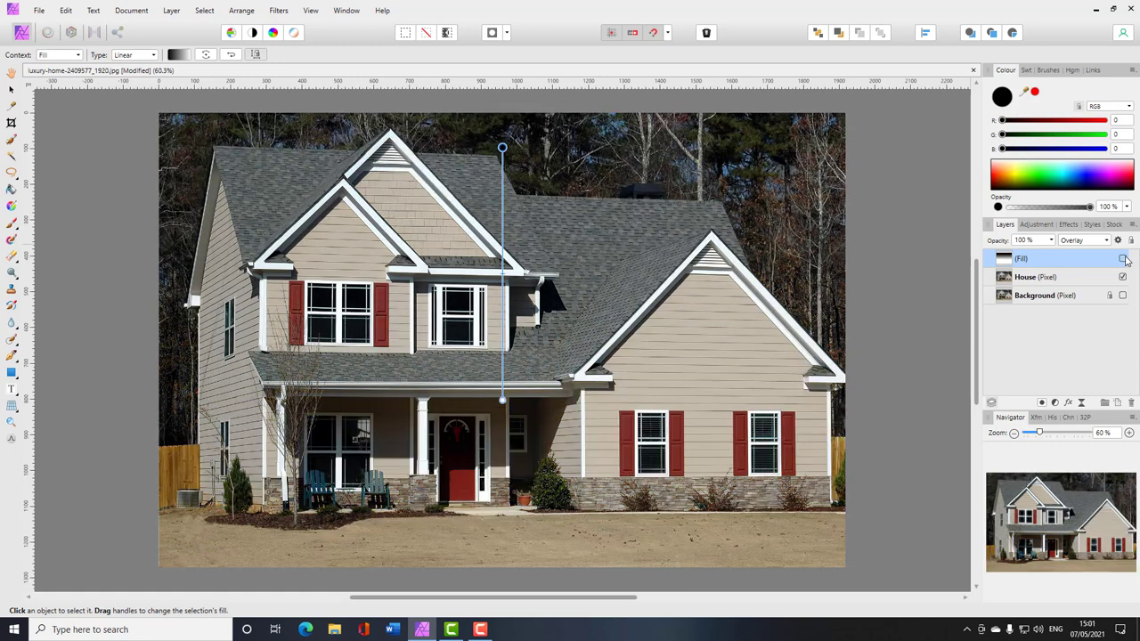
pyautogui.click(1065, 283)
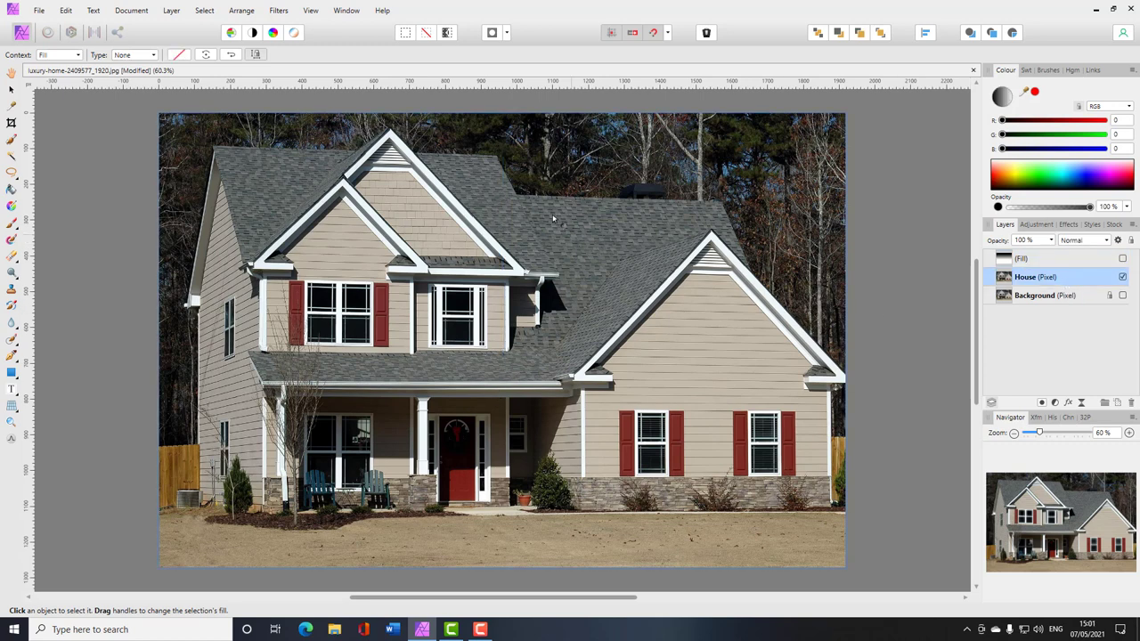
pyautogui.moveTo(505, 306); pyautogui.dragTo(503, 307)
pyautogui.click(10, 75)
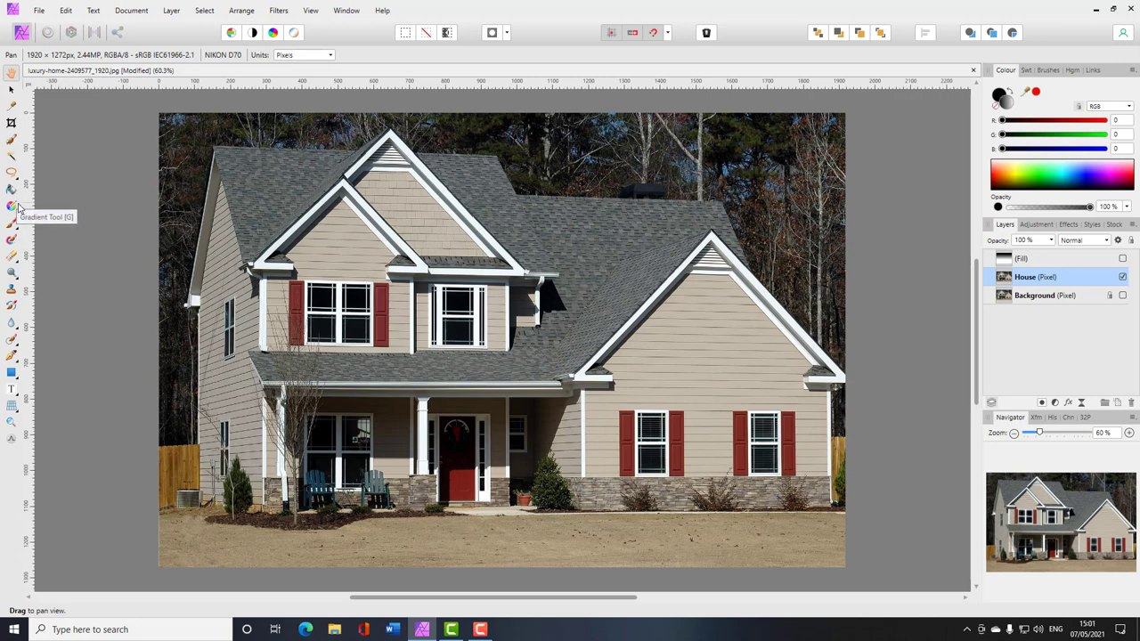
# Select the large right-hand roof with the Selection Brush at 74.3 px width, and remove the trees behind it from the selection
pyautogui.click(11, 141)
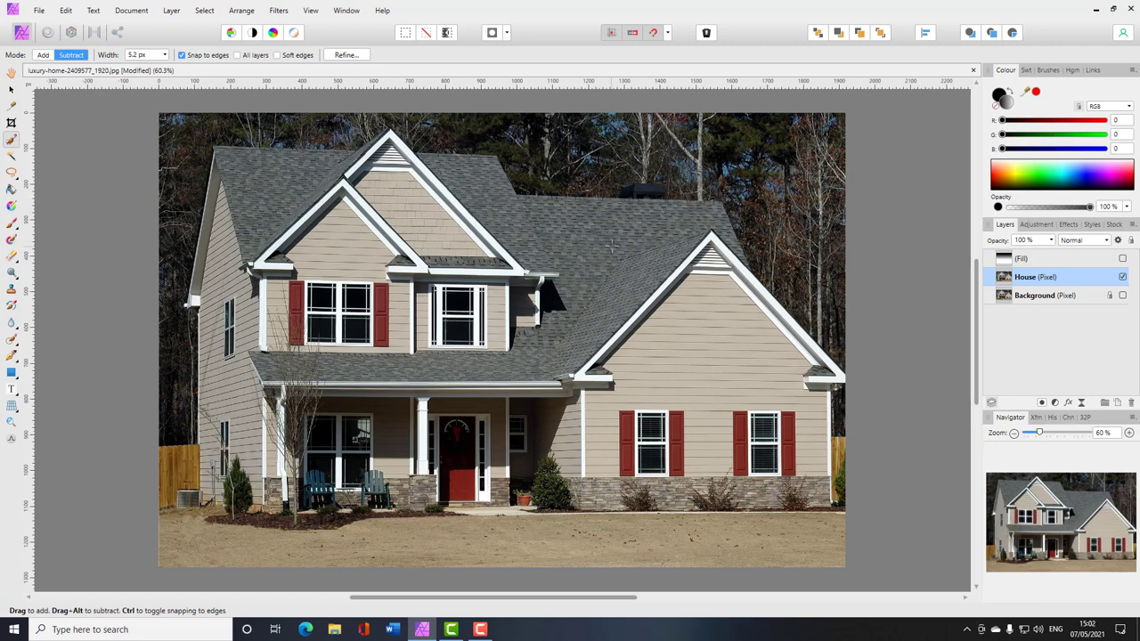
pyautogui.press(']')
pyautogui.moveTo(650, 232)
pyautogui.mouseDown()
pyautogui.moveTo(556, 347)
pyautogui.moveTo(592, 255)
pyautogui.moveTo(561, 233)
pyautogui.moveTo(628, 224)
pyautogui.mouseUp()
pyautogui.moveTo(511, 209)
pyautogui.mouseDown()
pyautogui.moveTo(498, 215)
pyautogui.moveTo(488, 201)
pyautogui.moveTo(577, 198)
pyautogui.moveTo(623, 228)
pyautogui.moveTo(605, 213)
pyautogui.moveTo(632, 222)
pyautogui.moveTo(597, 214)
pyautogui.moveTo(685, 240)
pyautogui.moveTo(641, 285)
pyautogui.moveTo(521, 361)
pyautogui.mouseUp()
pyautogui.hotkey('ctrl', 'shift', 'i')
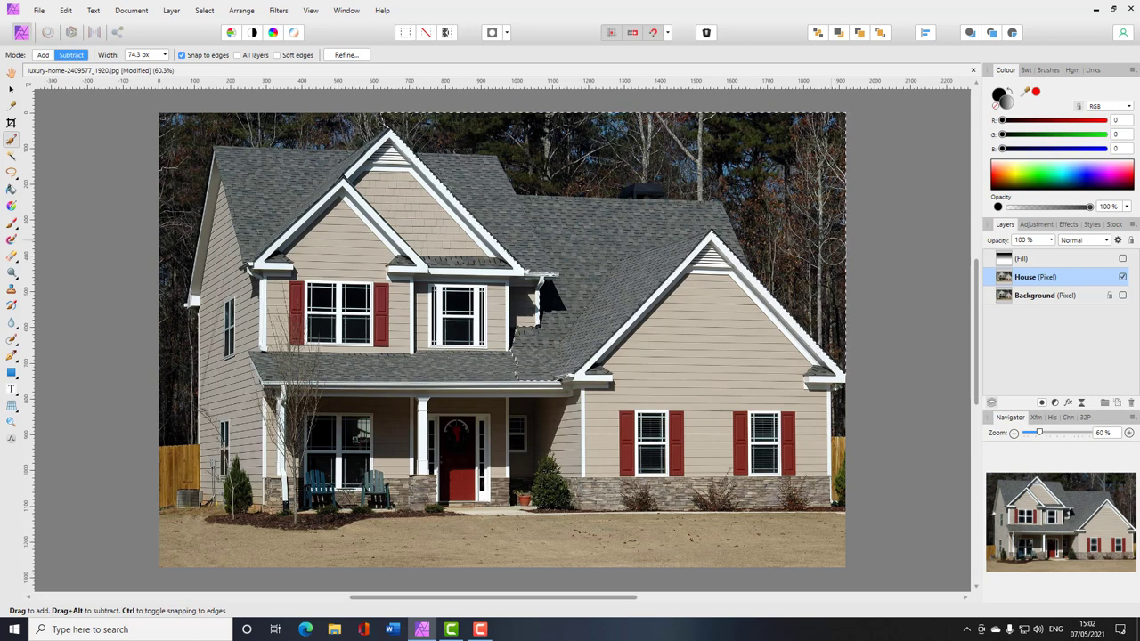
pyautogui.click(577, 141)
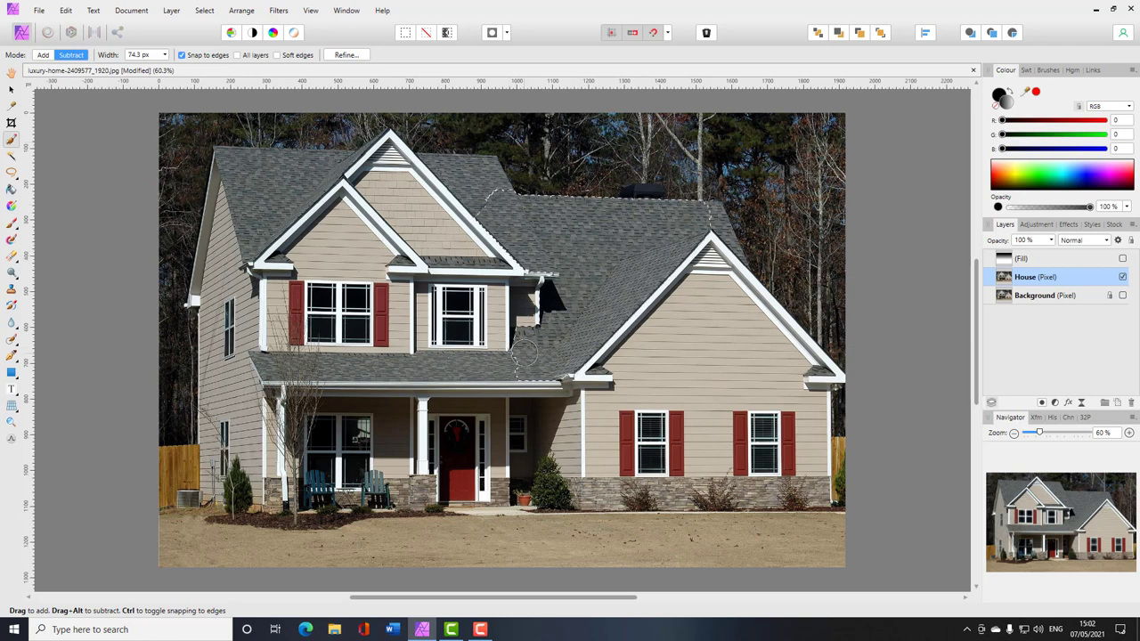
# With the brush width reduced to 38.8 px, extend the selection over the porch roof and left roof, leaving out the trees above
pyautogui.press('[')
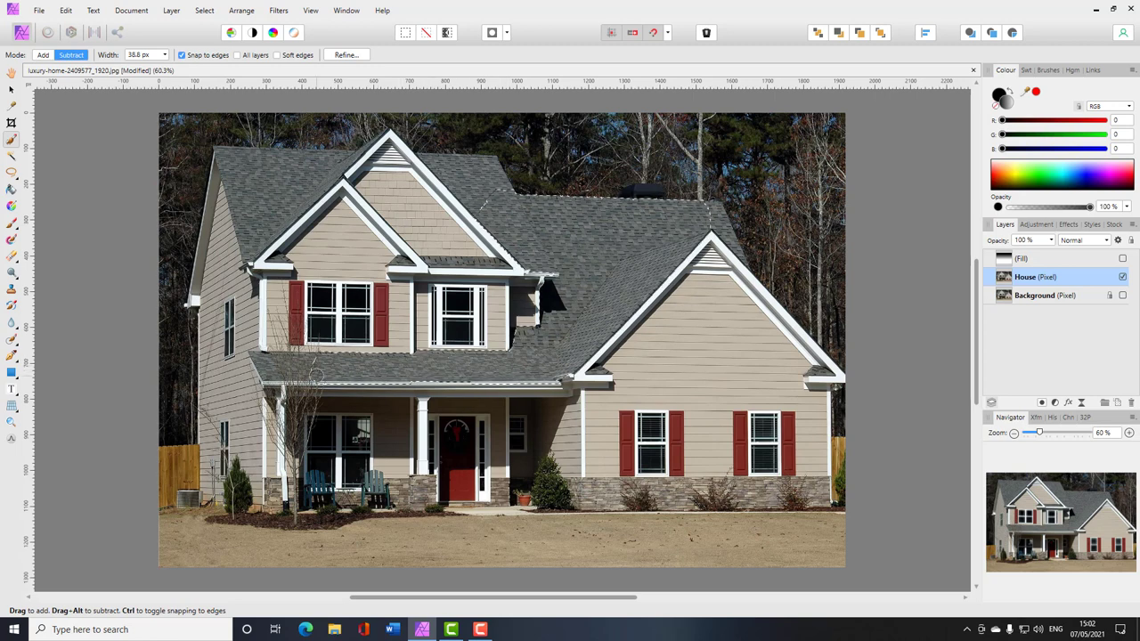
pyautogui.moveTo(231, 181)
pyautogui.mouseDown()
pyautogui.moveTo(318, 163)
pyautogui.moveTo(279, 194)
pyautogui.moveTo(345, 152)
pyautogui.moveTo(341, 161)
pyautogui.moveTo(242, 163)
pyautogui.moveTo(306, 166)
pyautogui.moveTo(304, 178)
pyautogui.moveTo(265, 132)
pyautogui.moveTo(287, 113)
pyautogui.mouseUp()
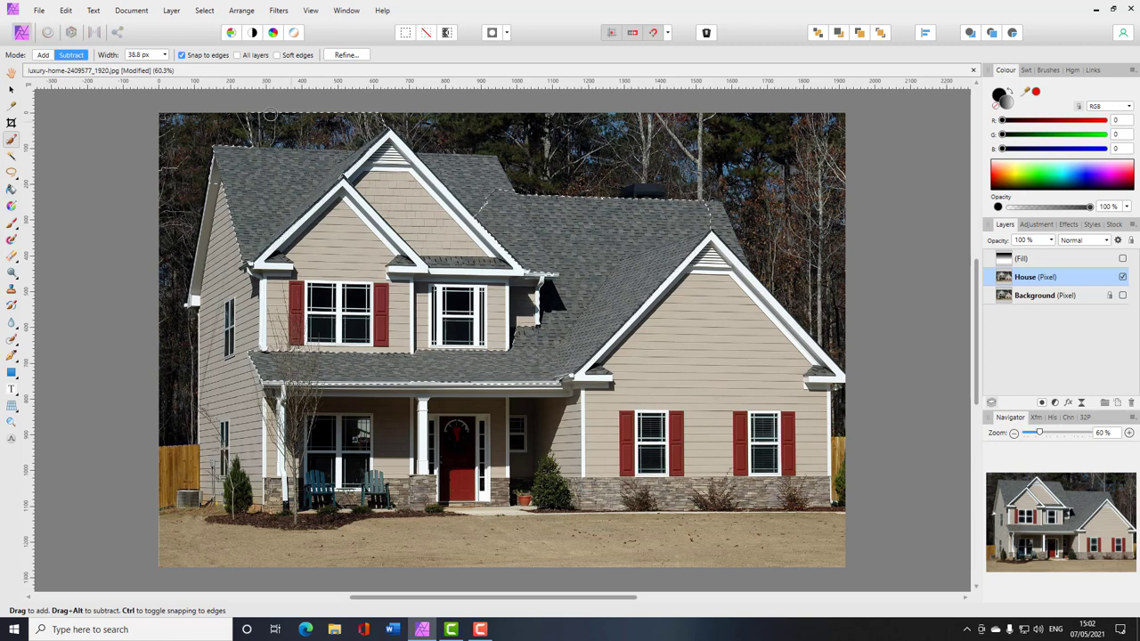
pyautogui.click(79, 56)
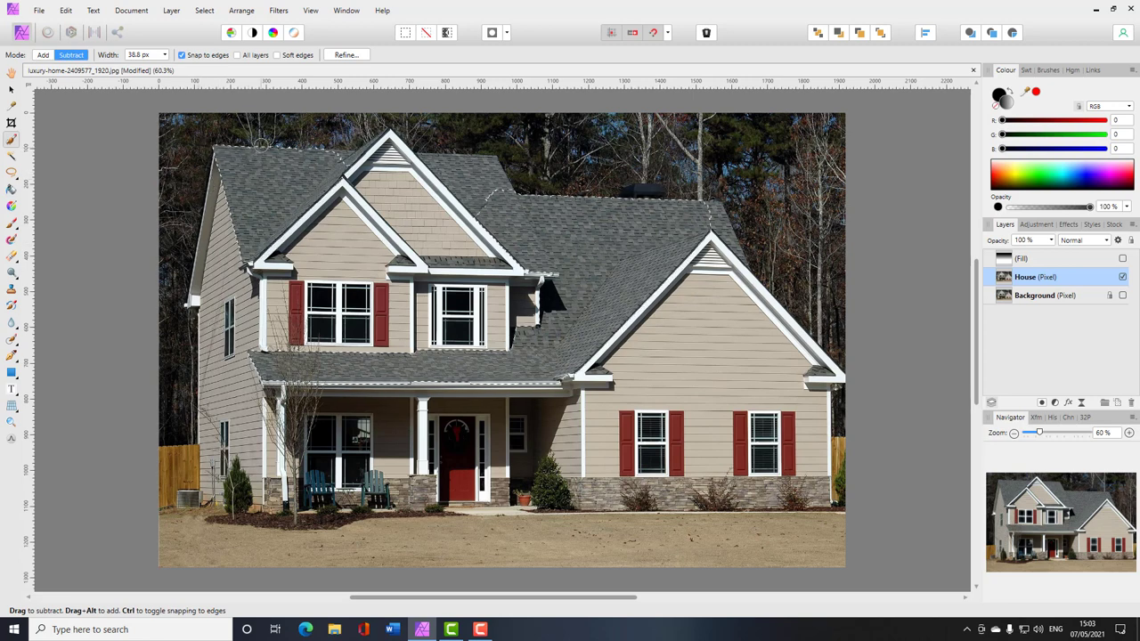
# Add the roof section behind the middle gable and the roof edge at the right gable's peak to the selection
pyautogui.click(43, 55)
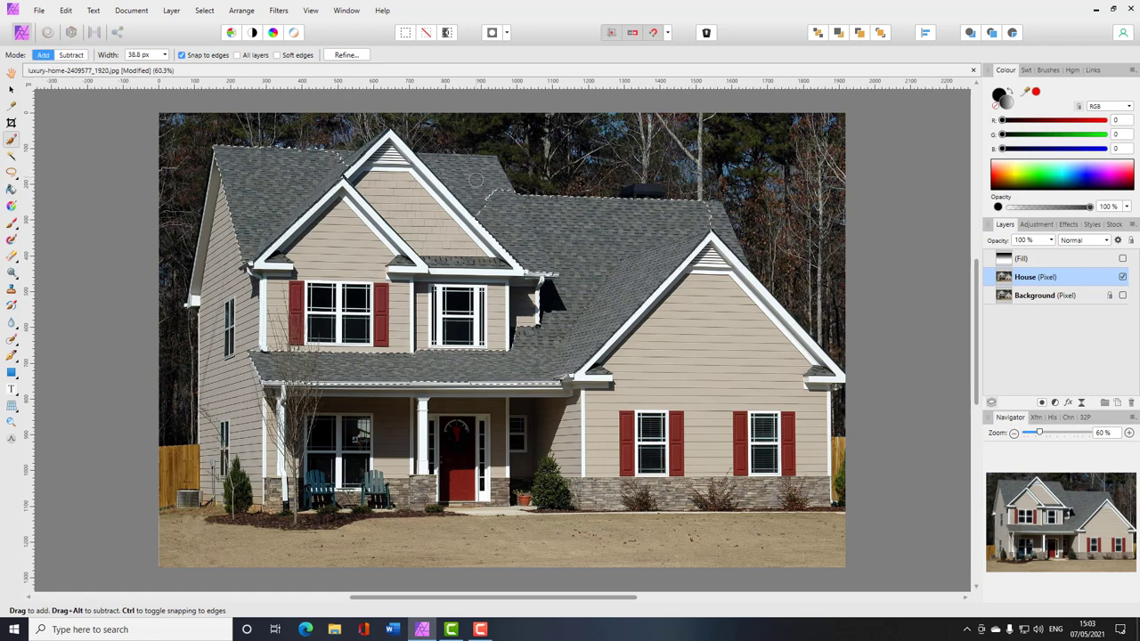
pyautogui.moveTo(476, 180); pyautogui.dragTo(396, 169)
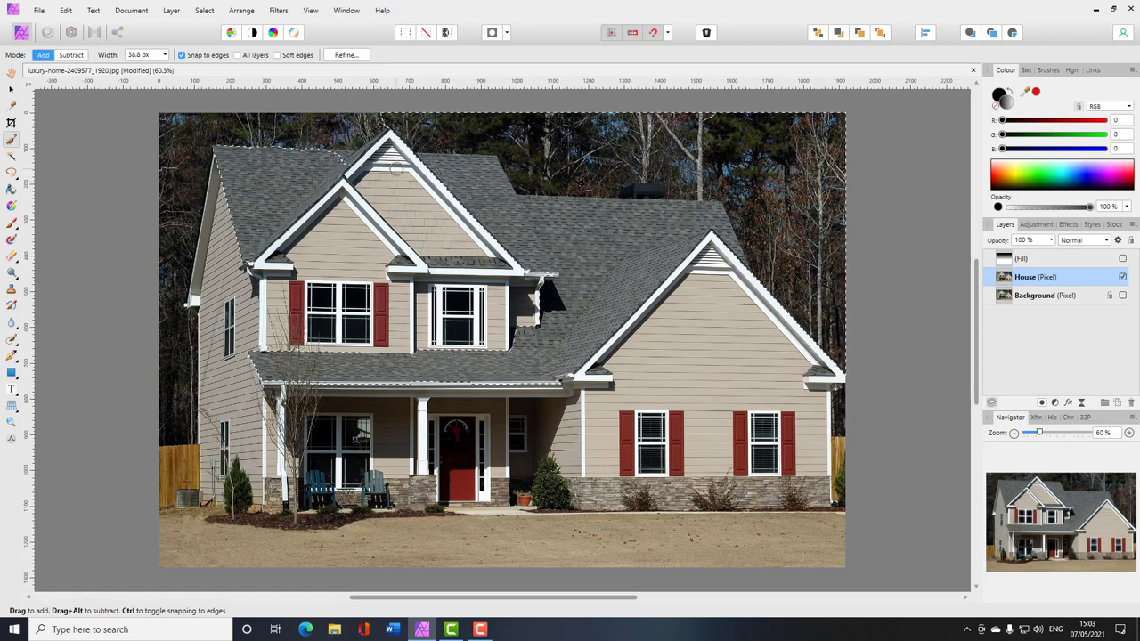
pyautogui.hotkey('ctrl', 'z')
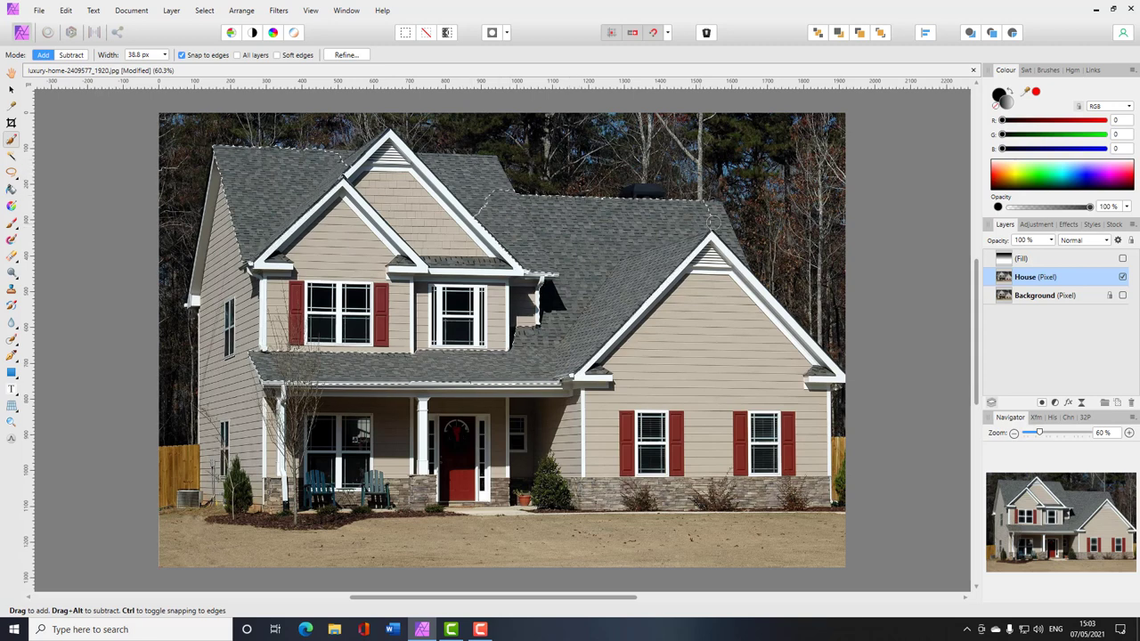
pyautogui.moveTo(711, 219); pyautogui.dragTo(717, 240)
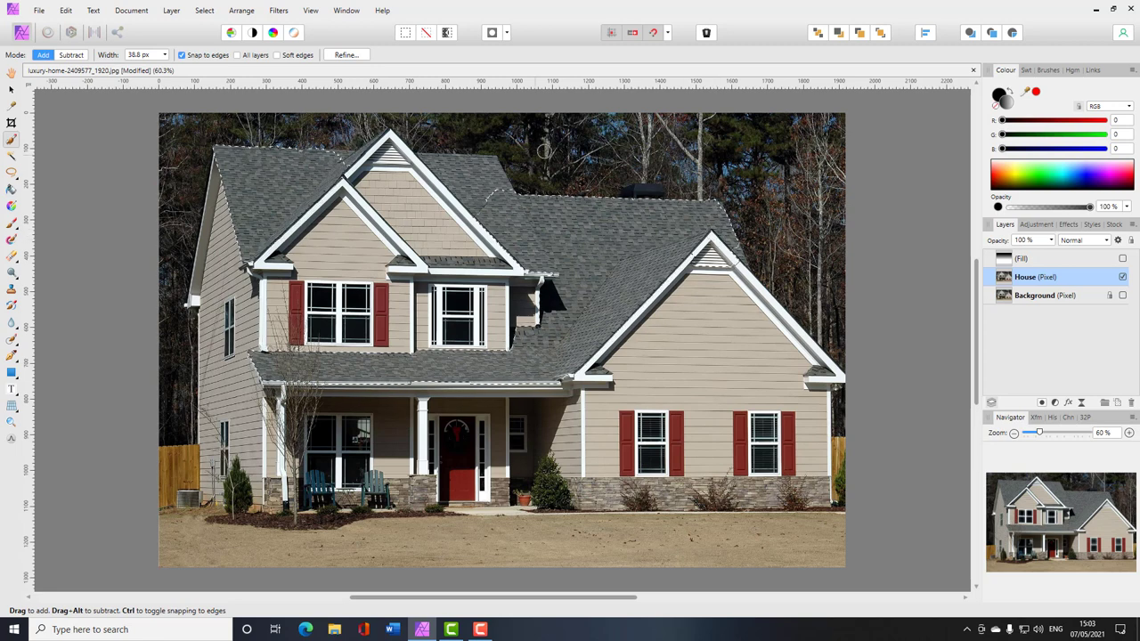
pyautogui.moveTo(544, 152)
pyautogui.mouseDown()
pyautogui.moveTo(462, 131)
pyautogui.moveTo(472, 168)
pyautogui.mouseUp()
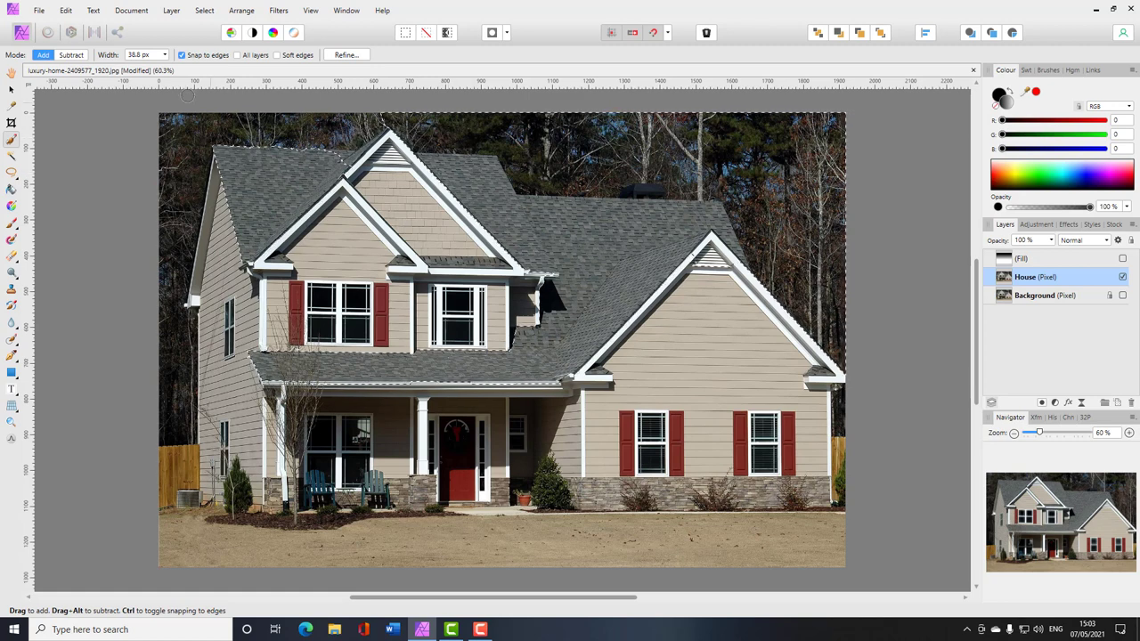
# Subtract the trees behind the roof from the selection, from the middle gable across to the right gable
pyautogui.click(70, 55)
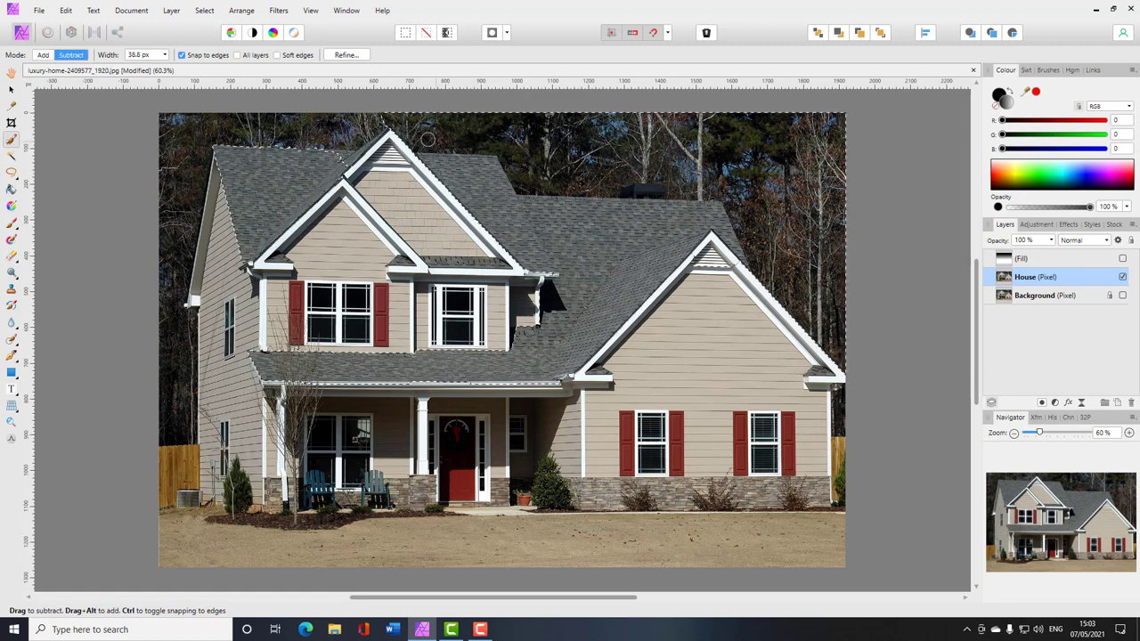
pyautogui.moveTo(415, 124)
pyautogui.mouseDown()
pyautogui.moveTo(480, 132)
pyautogui.moveTo(458, 139)
pyautogui.moveTo(495, 140)
pyautogui.moveTo(542, 168)
pyautogui.moveTo(625, 165)
pyautogui.moveTo(588, 179)
pyautogui.moveTo(770, 176)
pyautogui.moveTo(715, 179)
pyautogui.moveTo(725, 185)
pyautogui.moveTo(753, 182)
pyautogui.moveTo(720, 140)
pyautogui.moveTo(785, 136)
pyautogui.moveTo(733, 141)
pyautogui.moveTo(822, 166)
pyautogui.moveTo(791, 192)
pyautogui.moveTo(802, 227)
pyautogui.moveTo(777, 204)
pyautogui.moveTo(783, 240)
pyautogui.mouseUp()
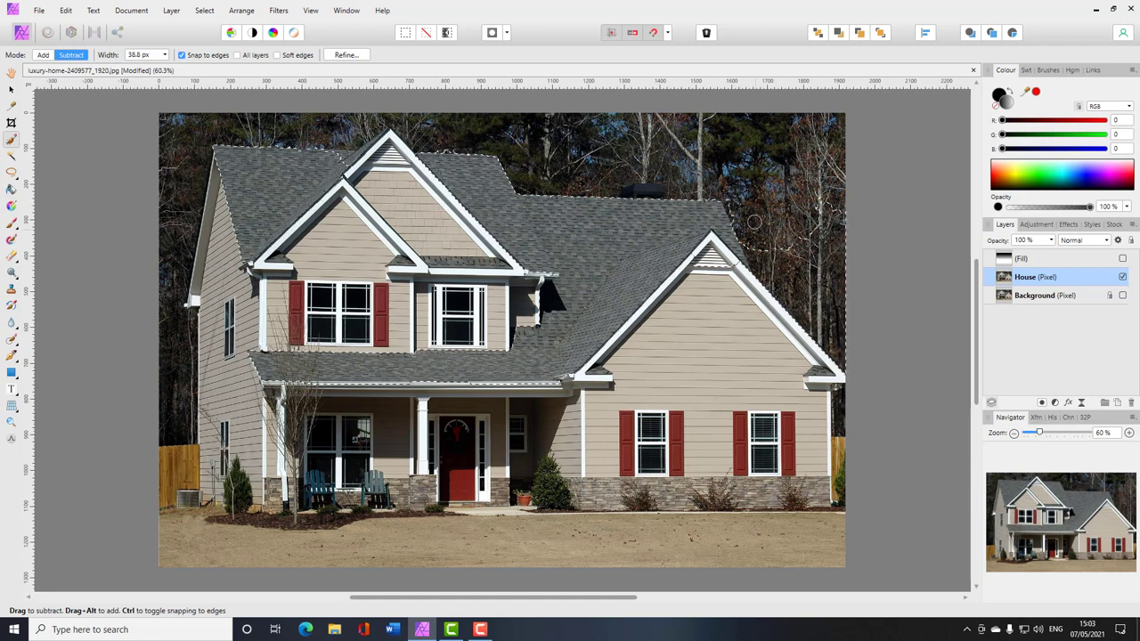
pyautogui.moveTo(735, 201); pyautogui.dragTo(771, 198)
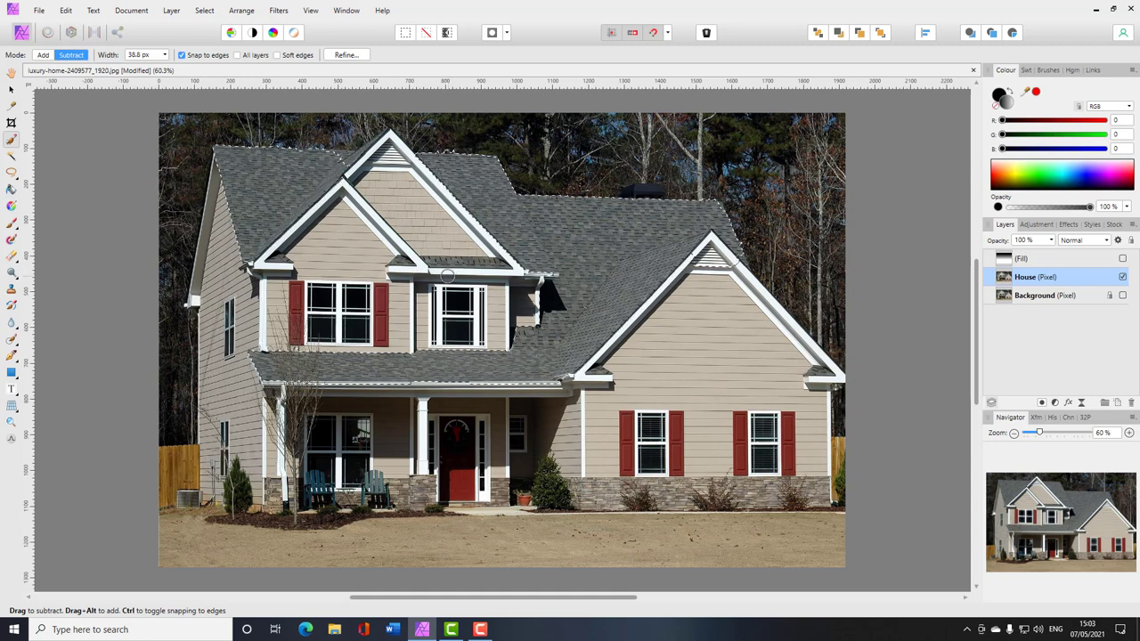
# Reduce the Selection Brush width to 5.5 px and add the chimney and small roof returns to the selection
pyautogui.press('alt')
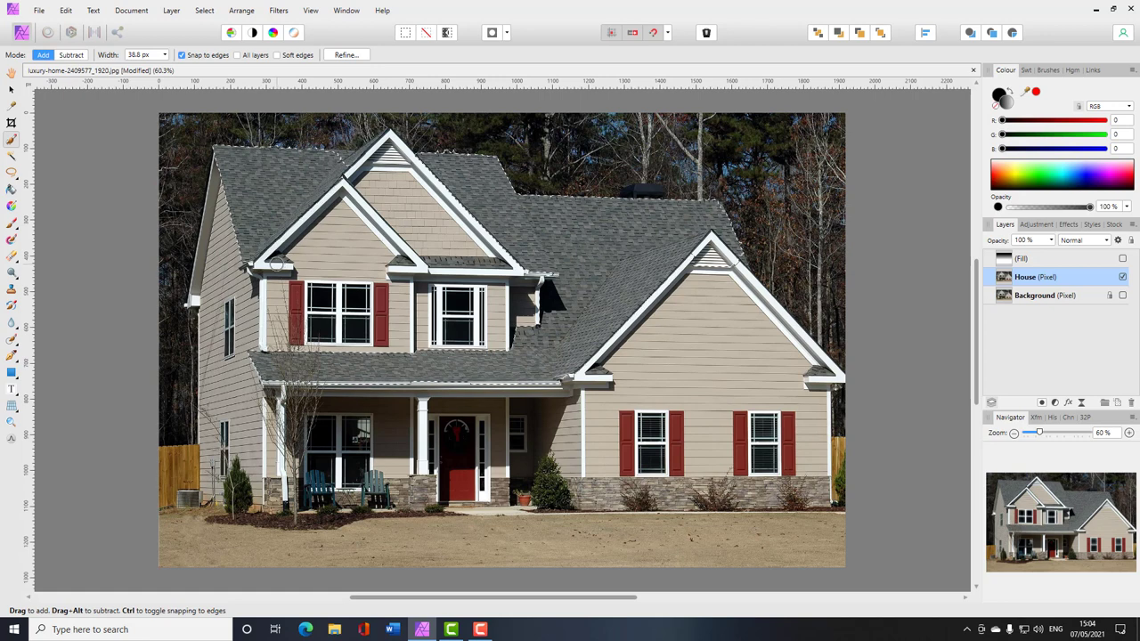
pyautogui.press('[')
pyautogui.press('[')
pyautogui.press('[')
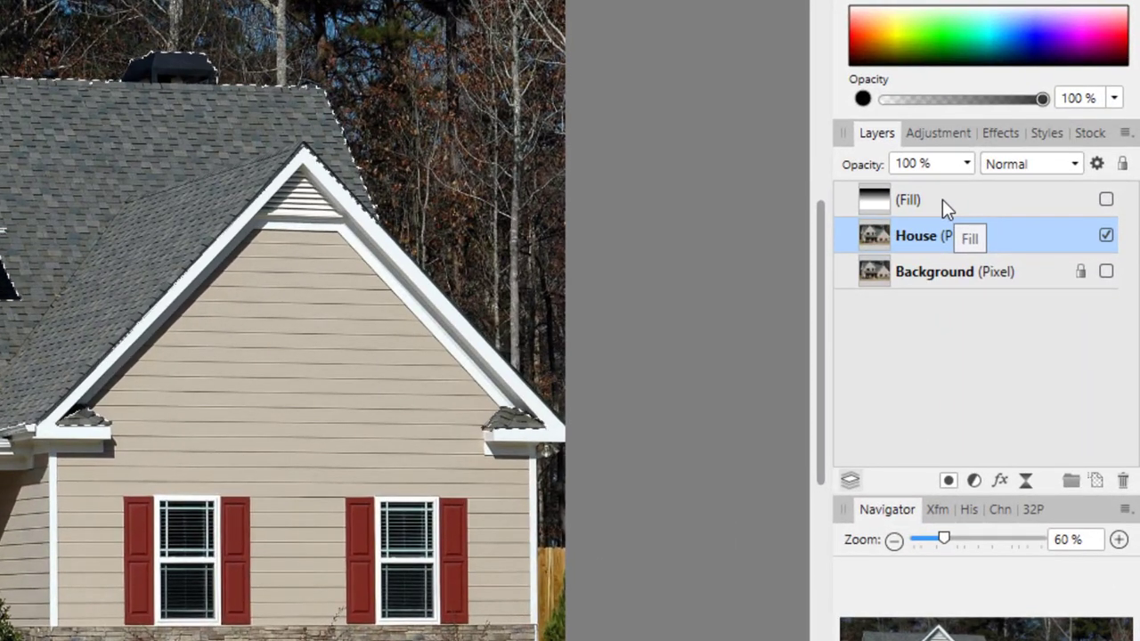
# Show the fill layer again, mask it with the roof selection, and deselect
pyautogui.click(942, 200)
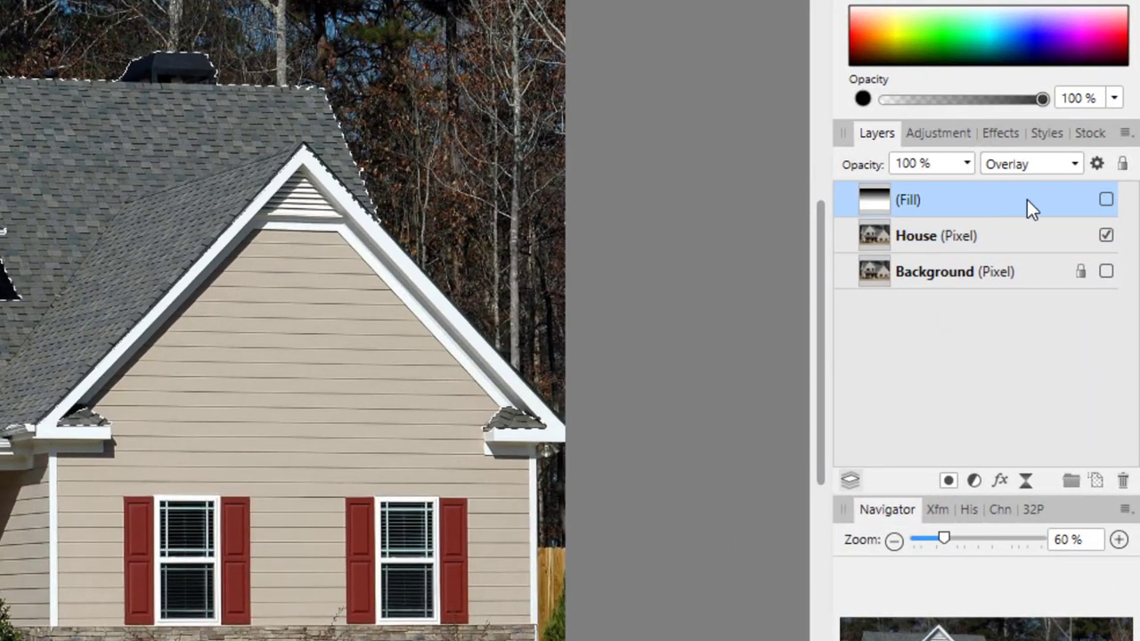
pyautogui.click(1106, 199)
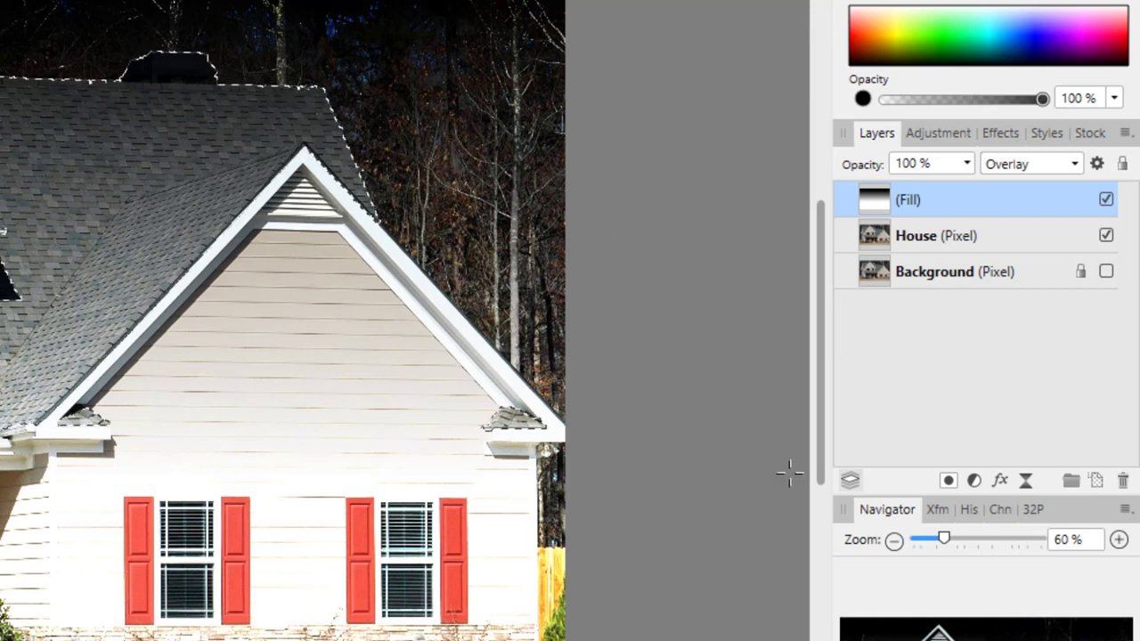
pyautogui.click(950, 481)
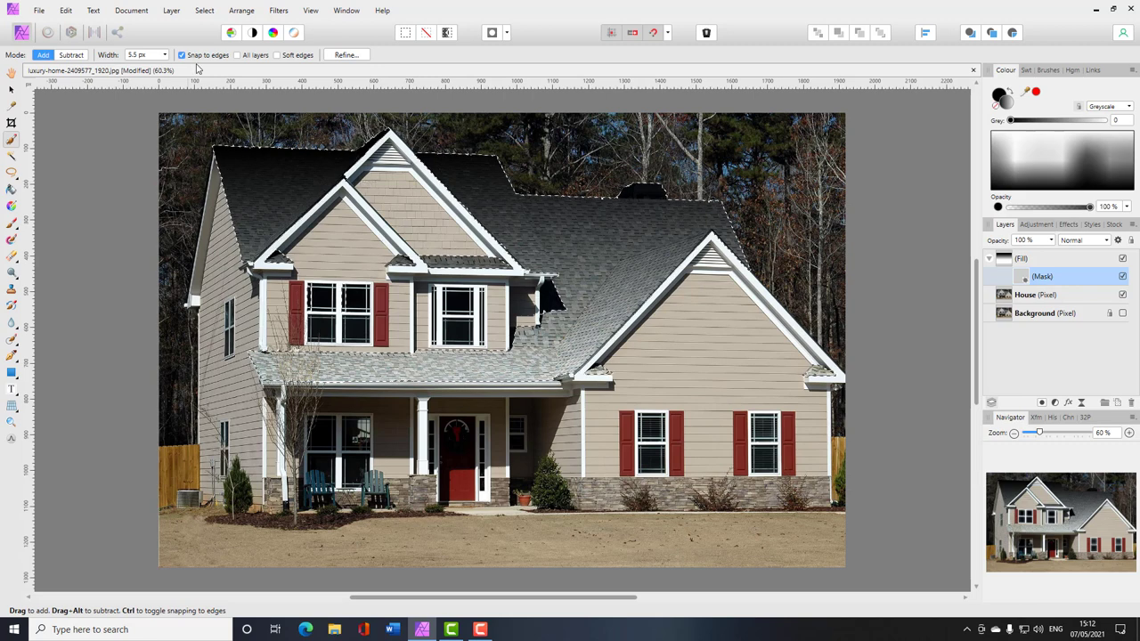
pyautogui.click(204, 11)
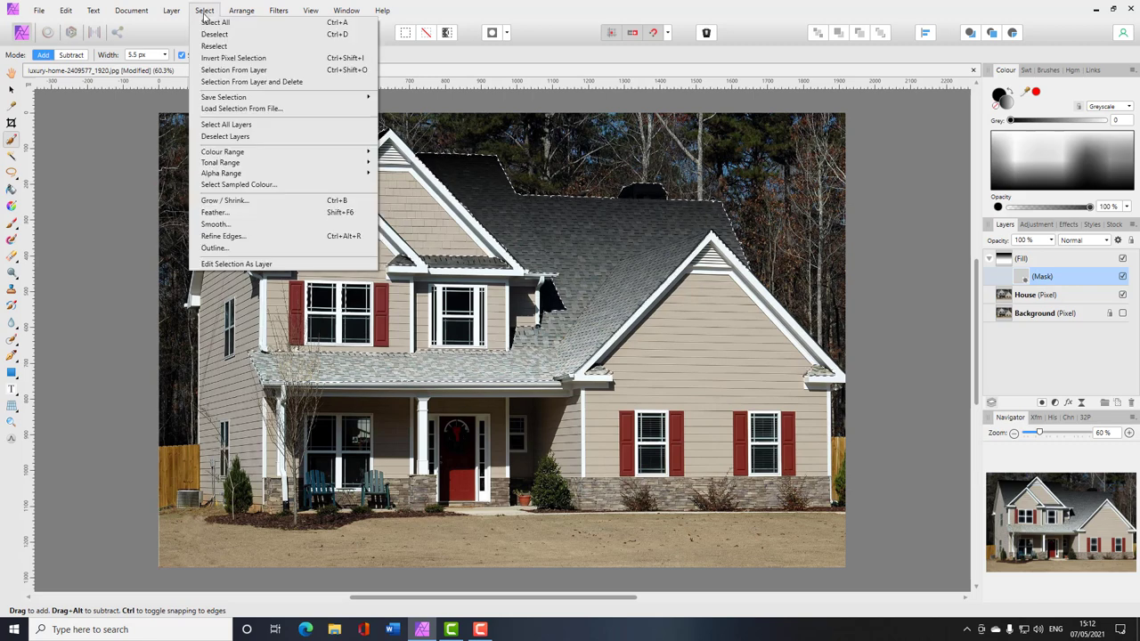
pyautogui.click(339, 36)
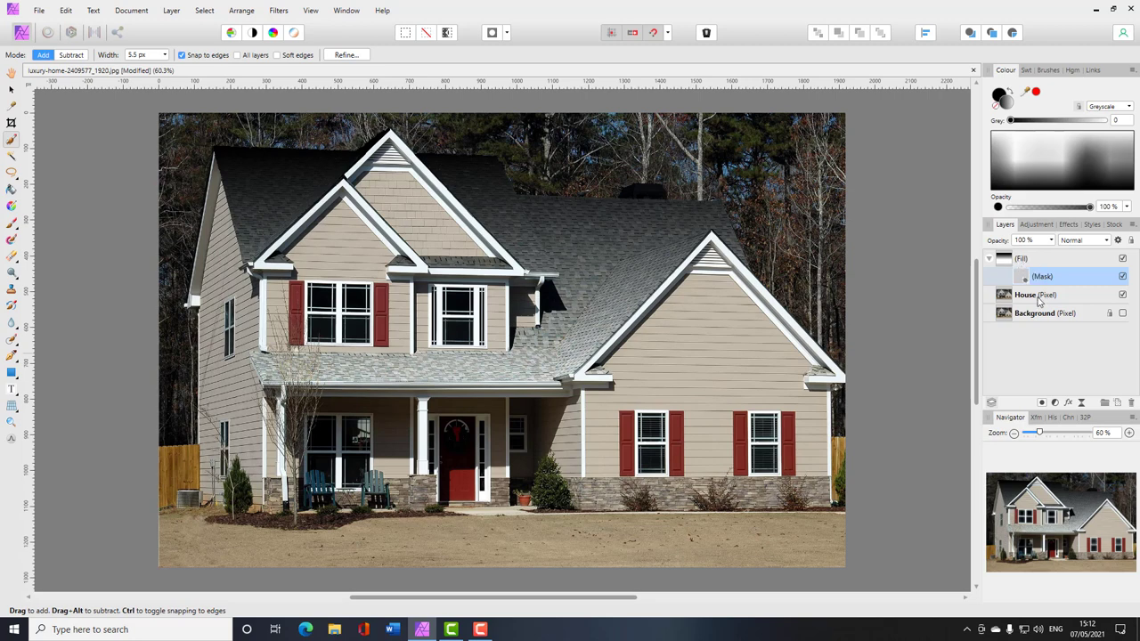
# Lower both ends of the fill layer's gradient so it runs from just below the upper roof ridge to the house's base
pyautogui.click(1003, 261)
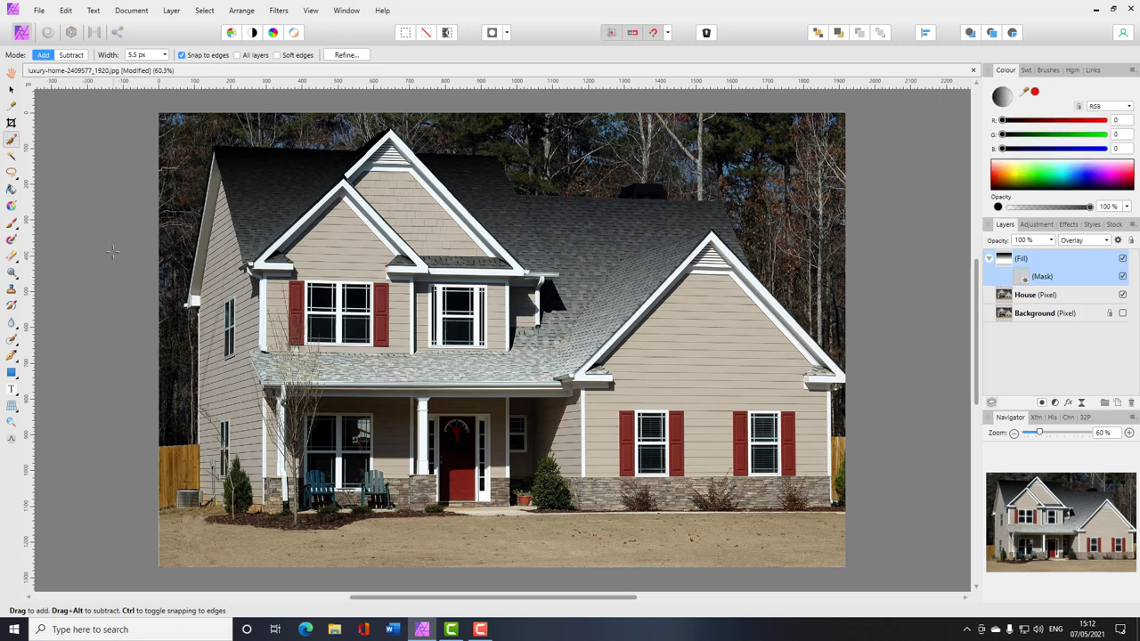
pyautogui.click(12, 210)
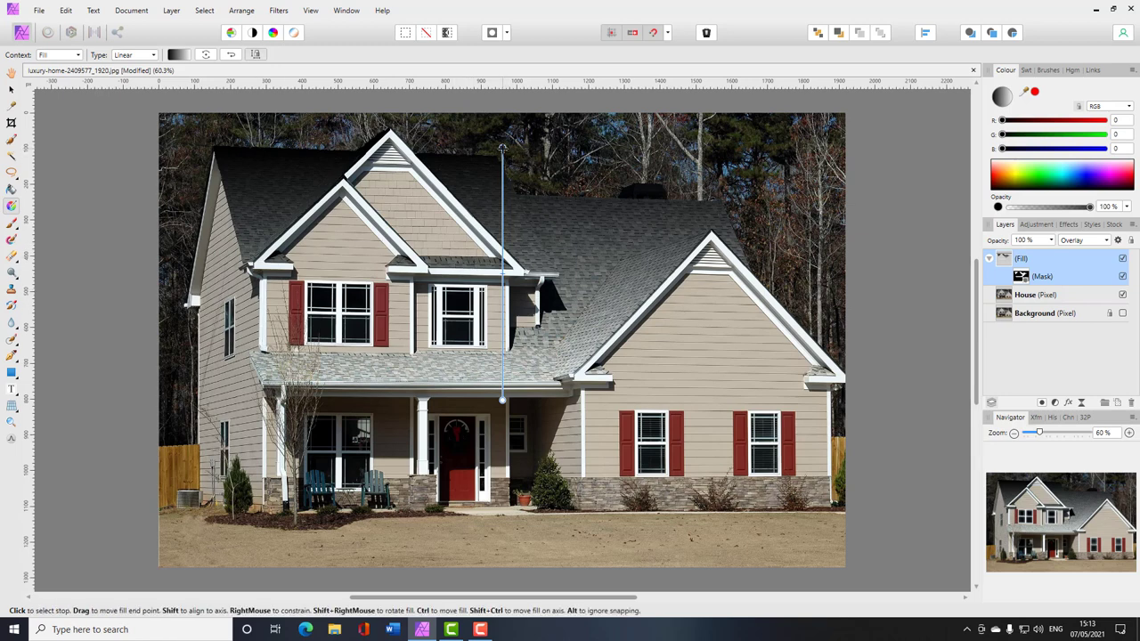
pyautogui.moveTo(502, 147)
pyautogui.mouseDown()
pyautogui.moveTo(502, 178)
pyautogui.moveTo(503, 161)
pyautogui.mouseUp()
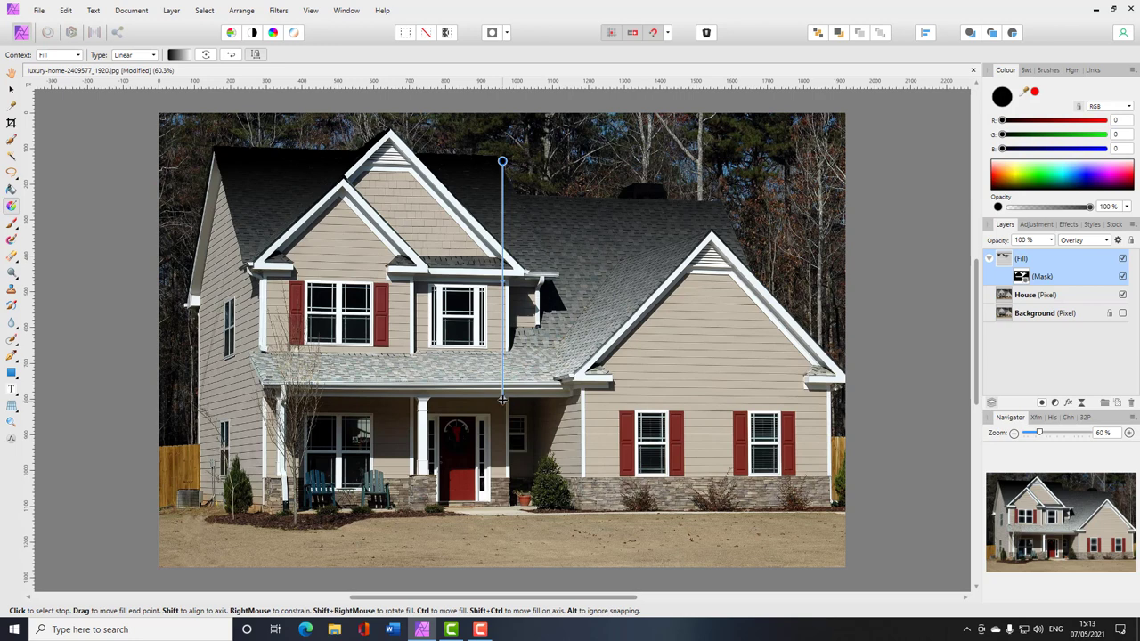
pyautogui.moveTo(502, 400); pyautogui.dragTo(503, 514)
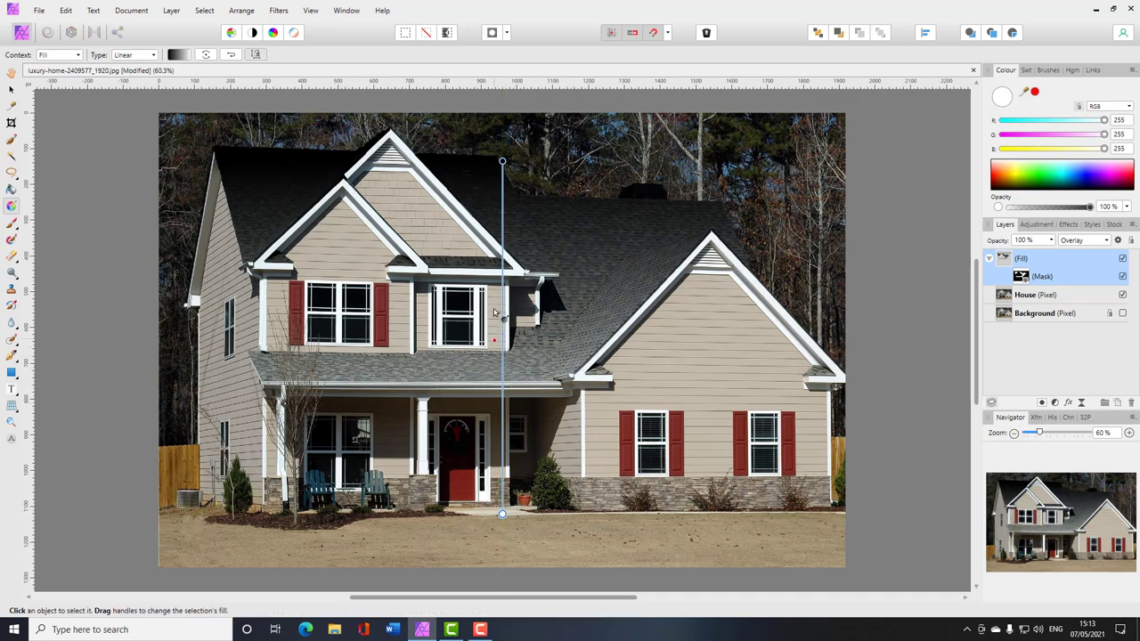
# Set the fill layer's opacity to 61% and move the gradient's midpoint down towards its white end
pyautogui.click(1051, 242)
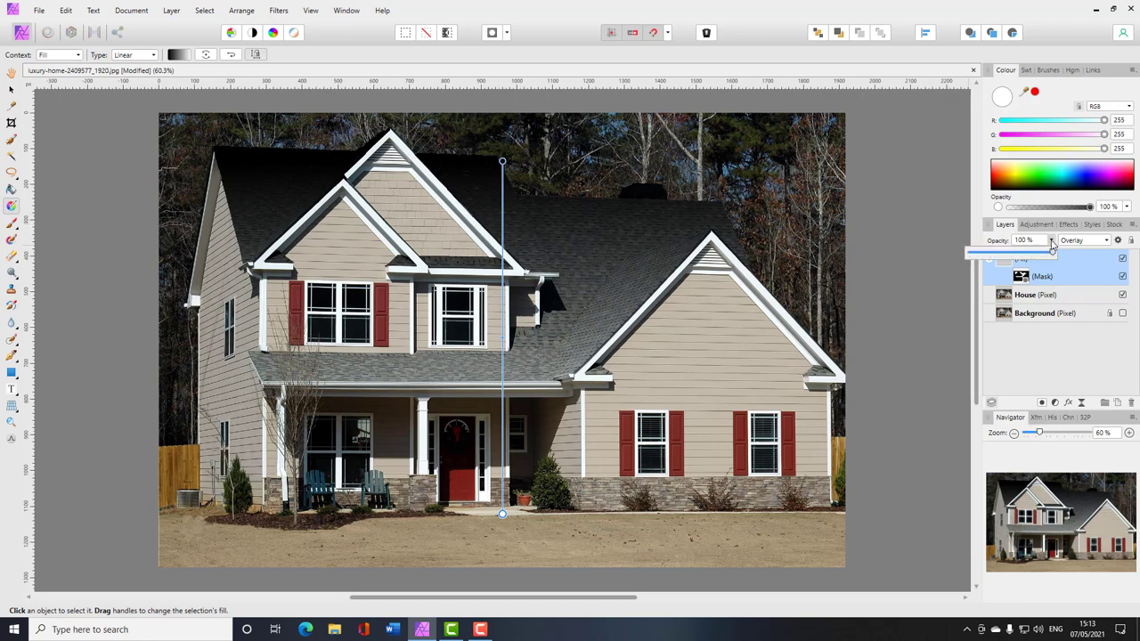
pyautogui.moveTo(1052, 253); pyautogui.dragTo(1022, 258)
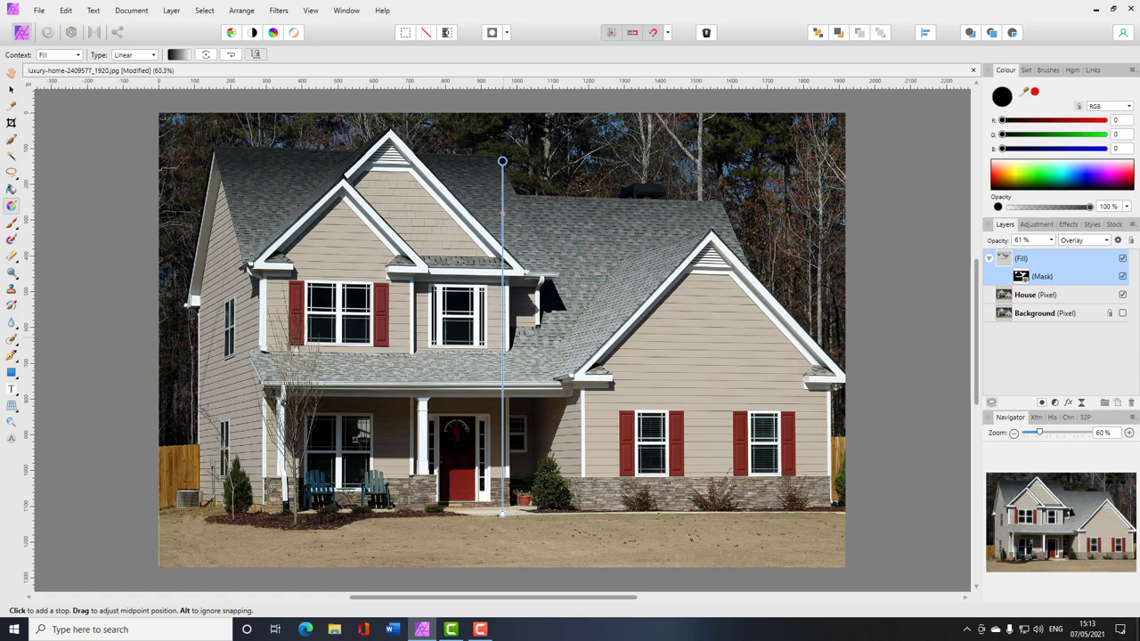
pyautogui.moveTo(501, 201); pyautogui.dragTo(502, 461)
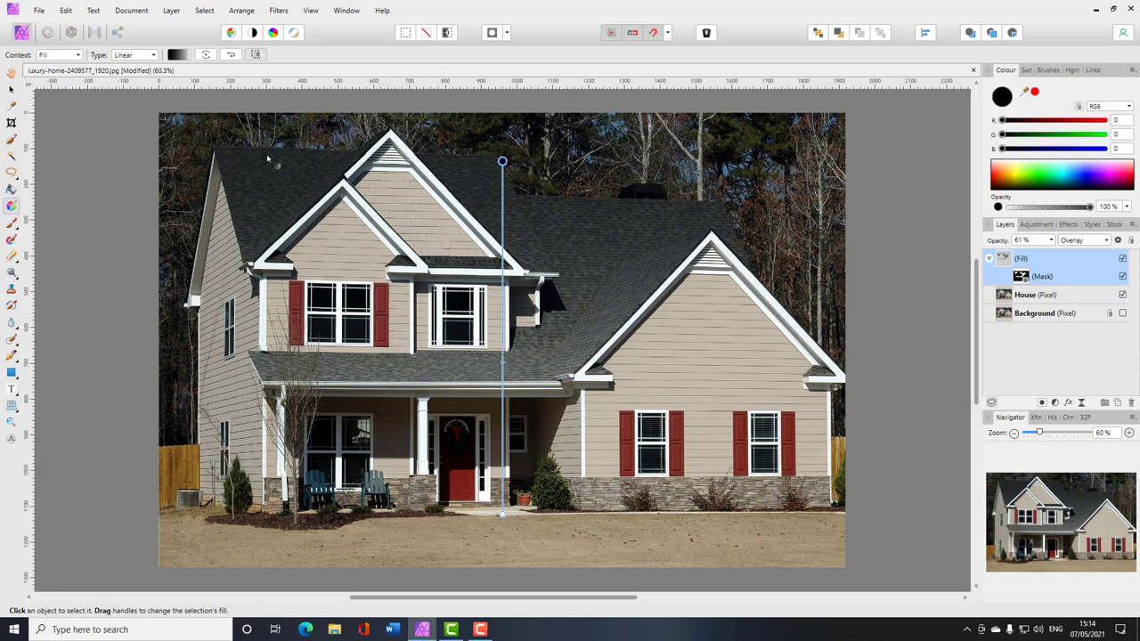
pyautogui.click(12, 73)
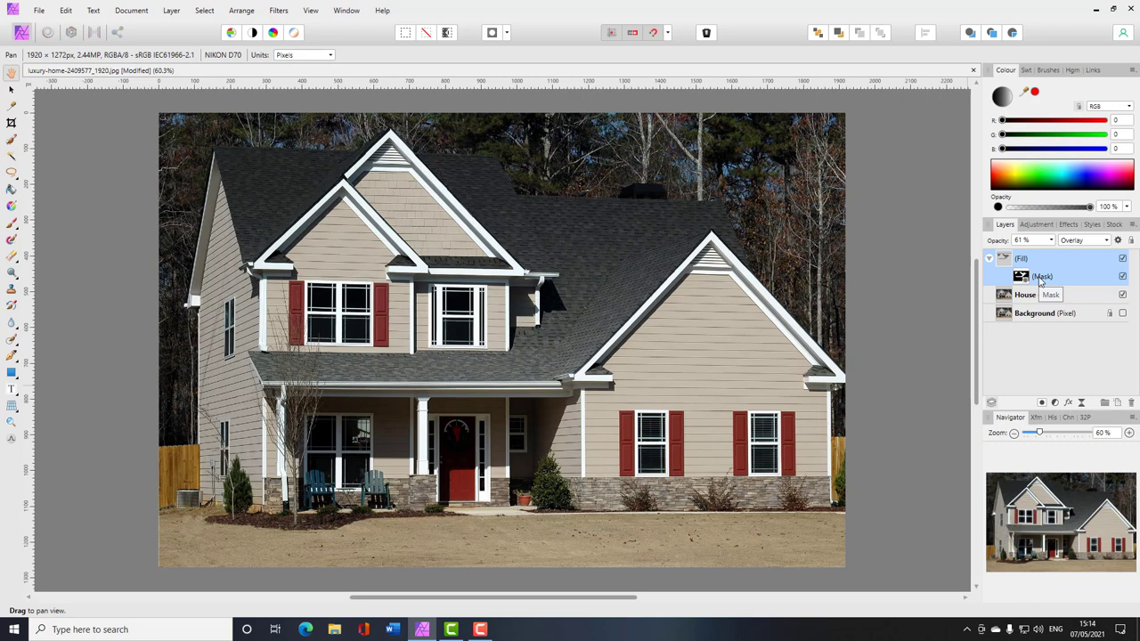
# Collapse the fill layer and add a Levels adjustment above it with gamma set to 1.02
pyautogui.click(990, 259)
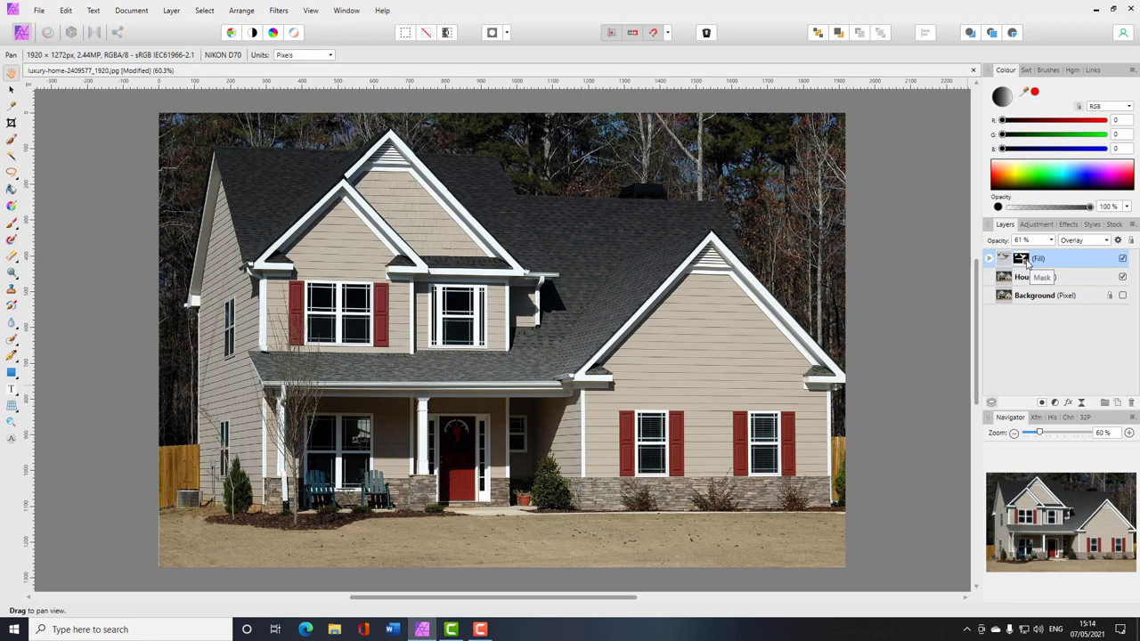
pyautogui.click(1056, 403)
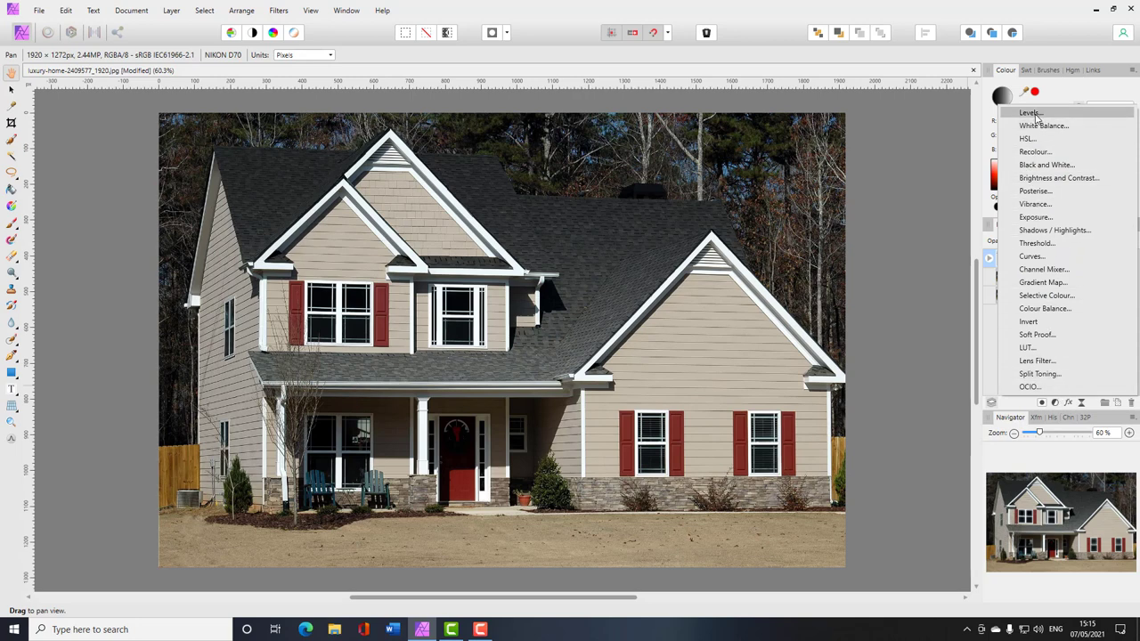
pyautogui.click(1031, 113)
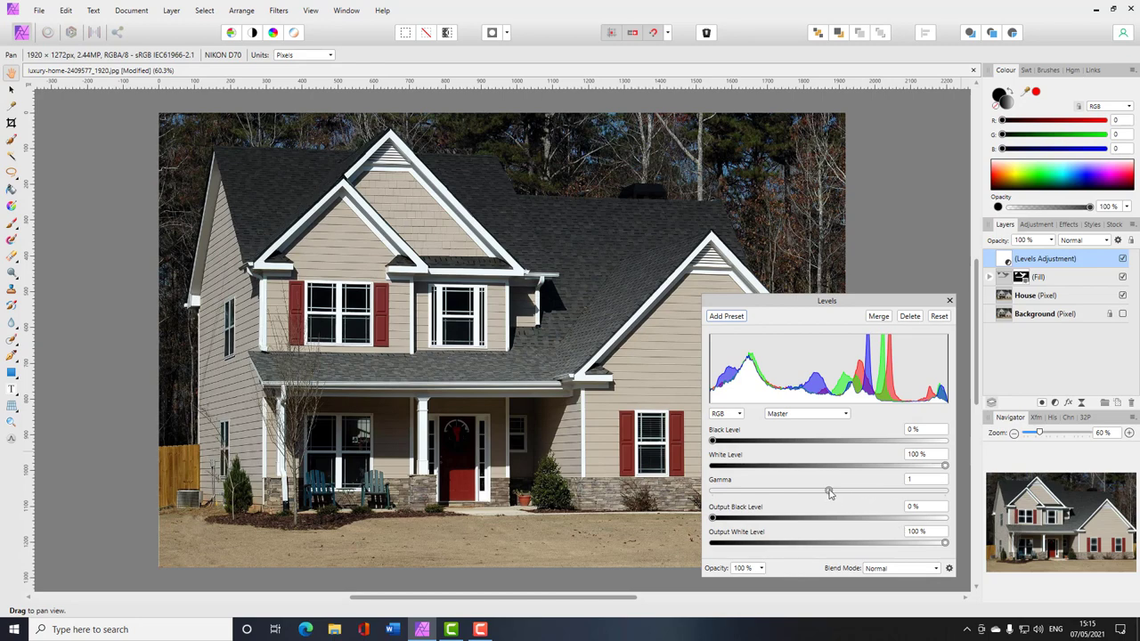
pyautogui.moveTo(829, 492); pyautogui.dragTo(858, 491)
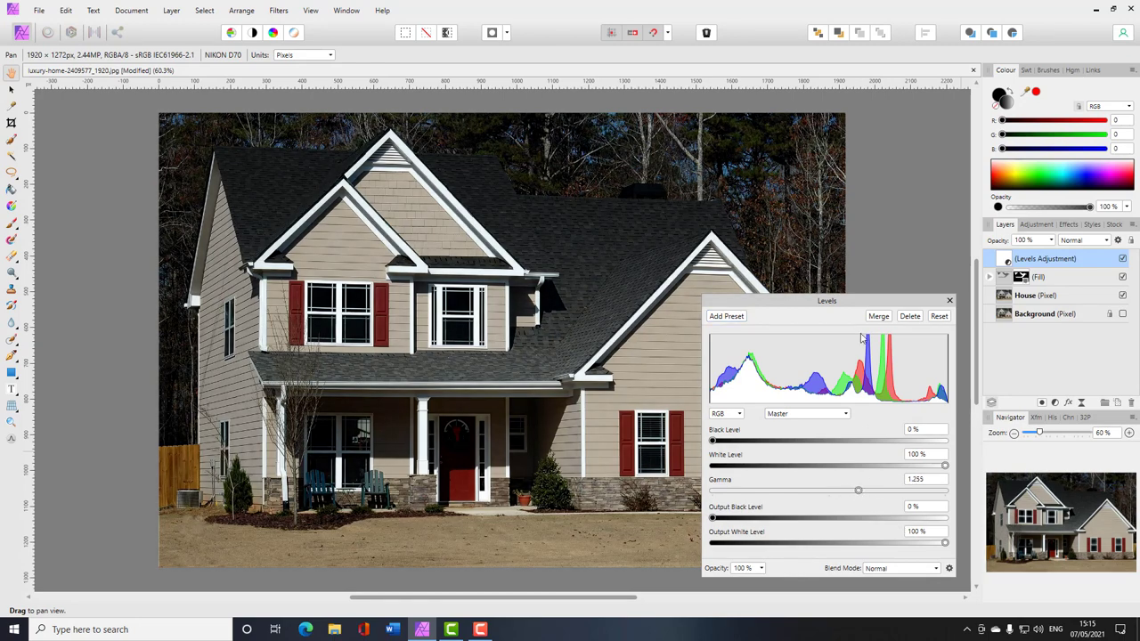
pyautogui.moveTo(862, 302); pyautogui.dragTo(934, 222)
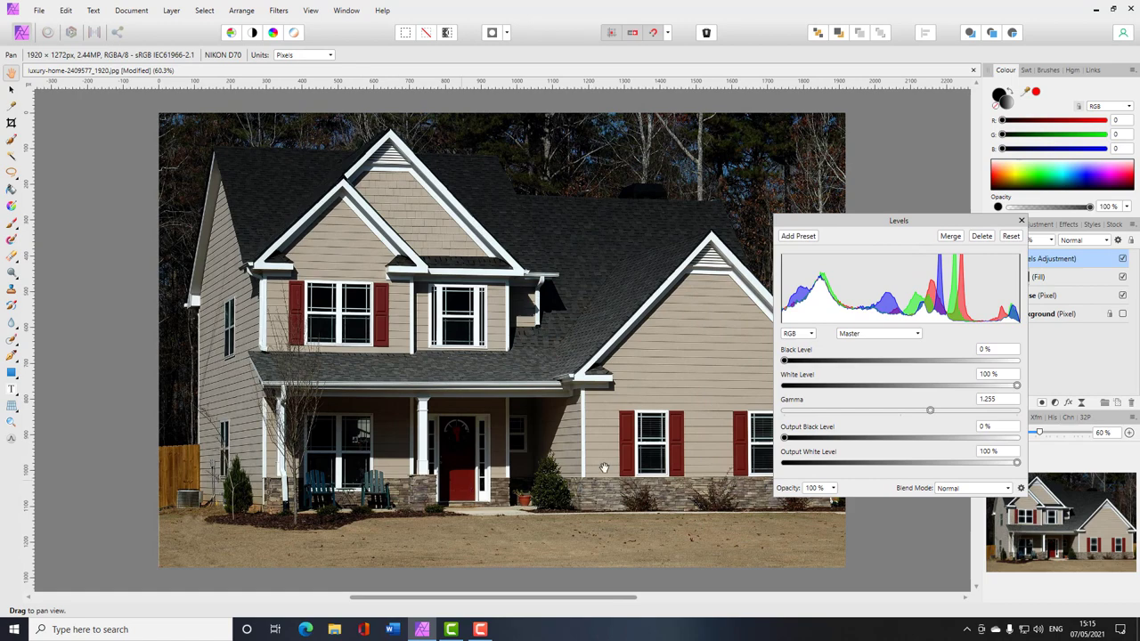
pyautogui.moveTo(930, 409); pyautogui.dragTo(852, 430)
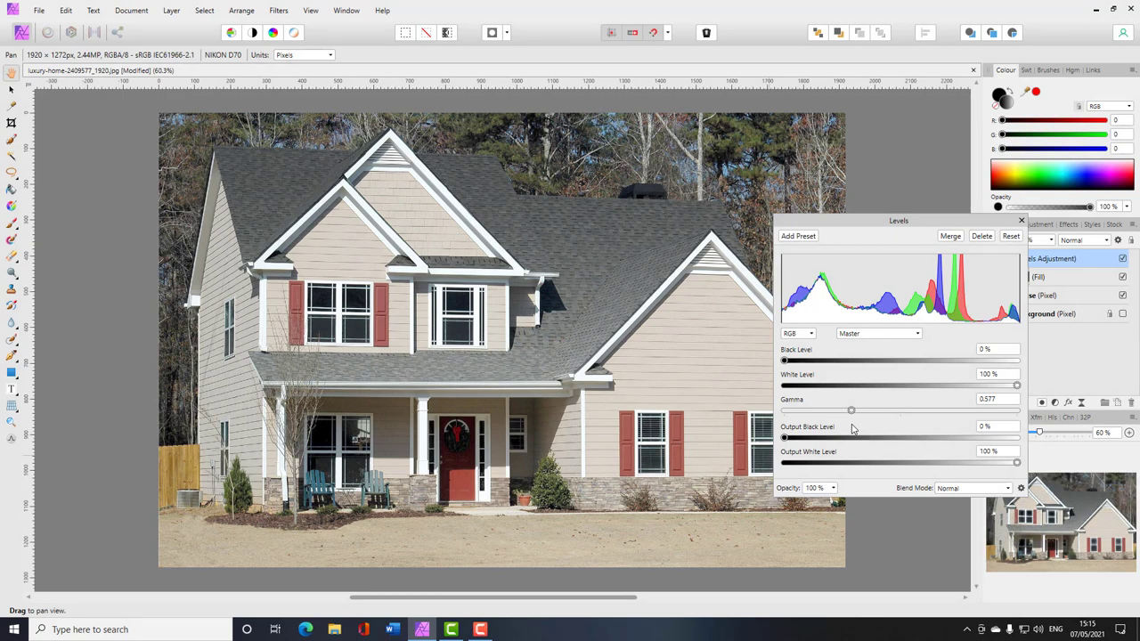
pyautogui.moveTo(853, 430); pyautogui.dragTo(903, 423)
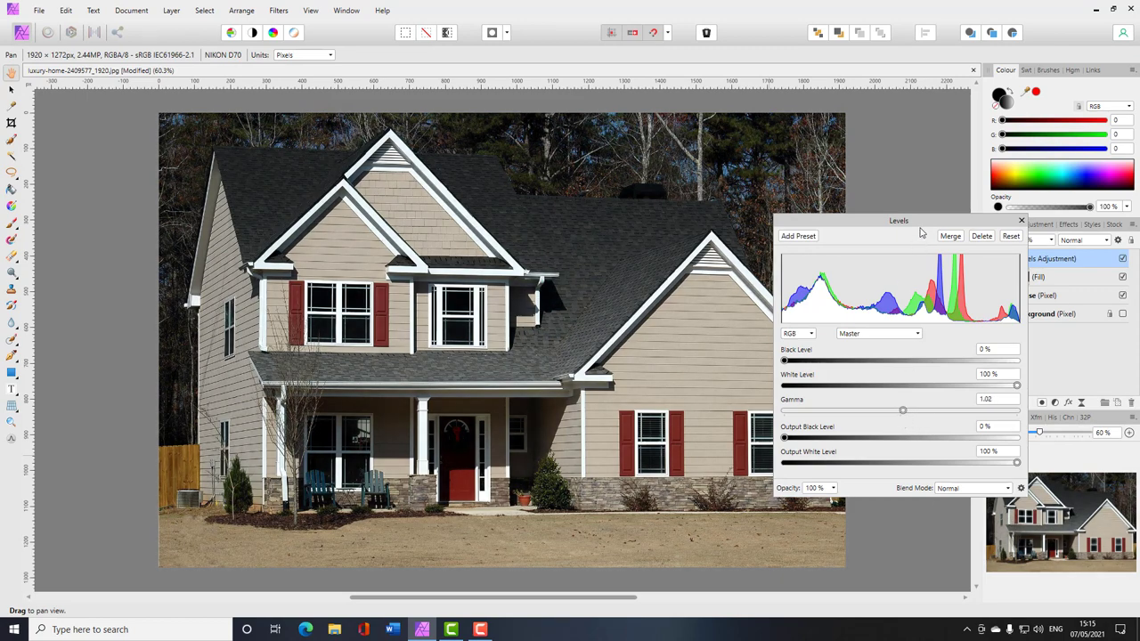
pyautogui.moveTo(921, 220); pyautogui.dragTo(837, 224)
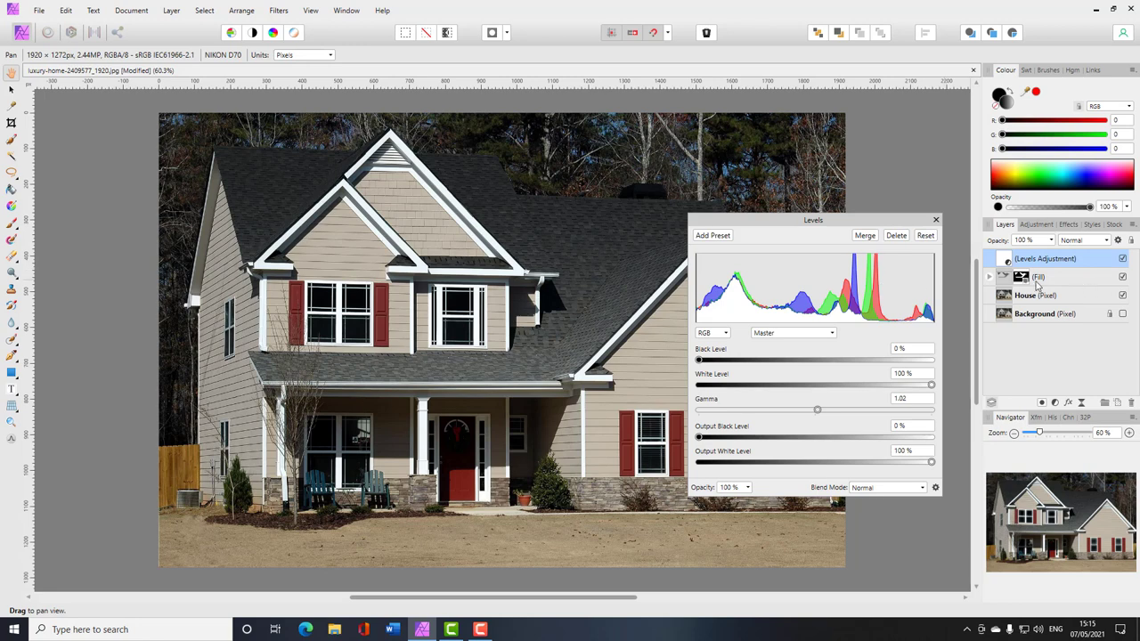
# Expand the fill layer and select its roof mask
pyautogui.click(990, 277)
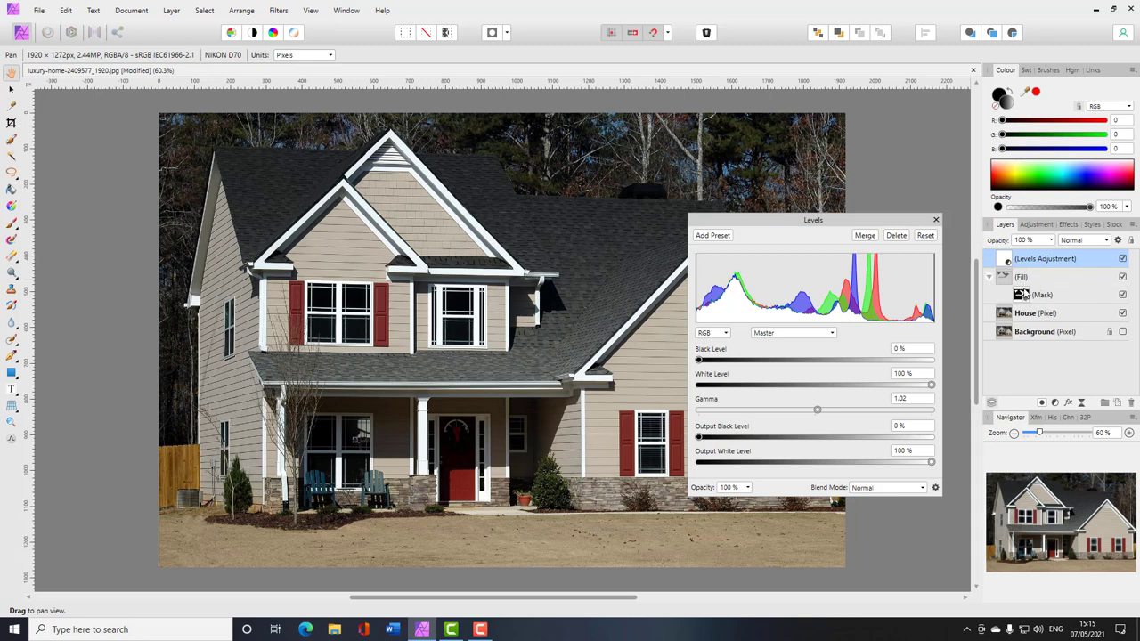
pyautogui.click(989, 278)
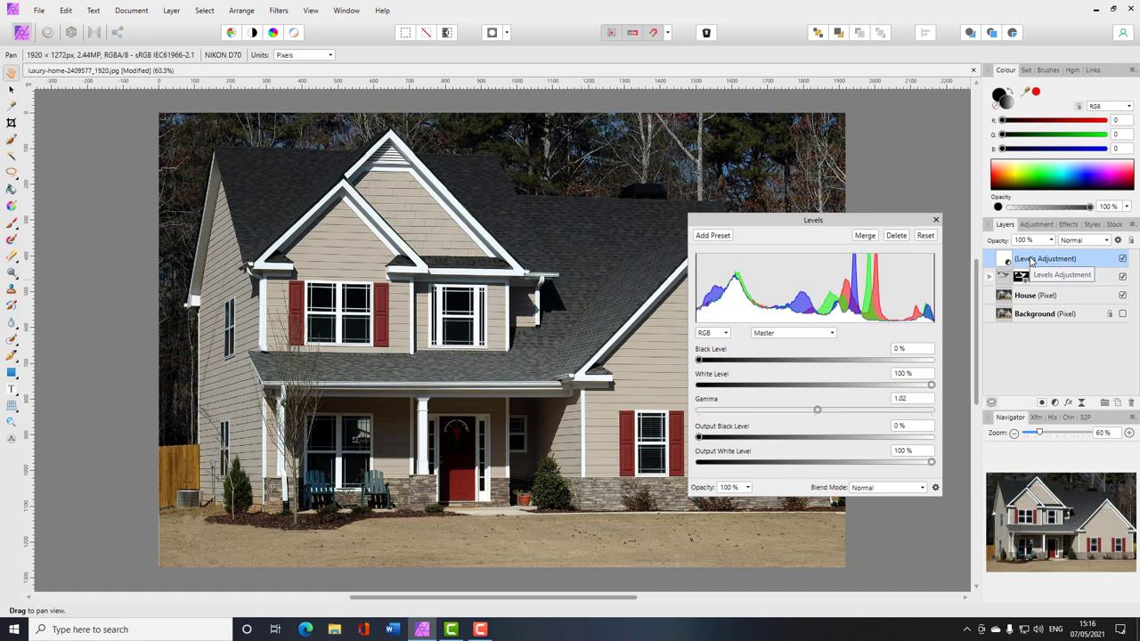
pyautogui.click(988, 277)
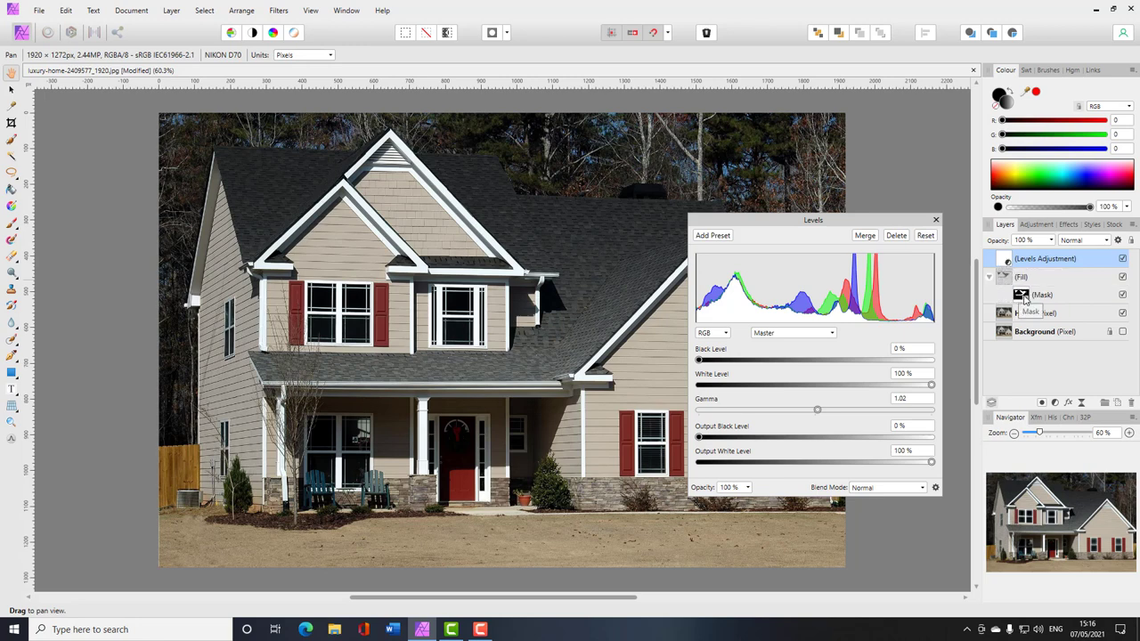
pyautogui.click(1024, 301)
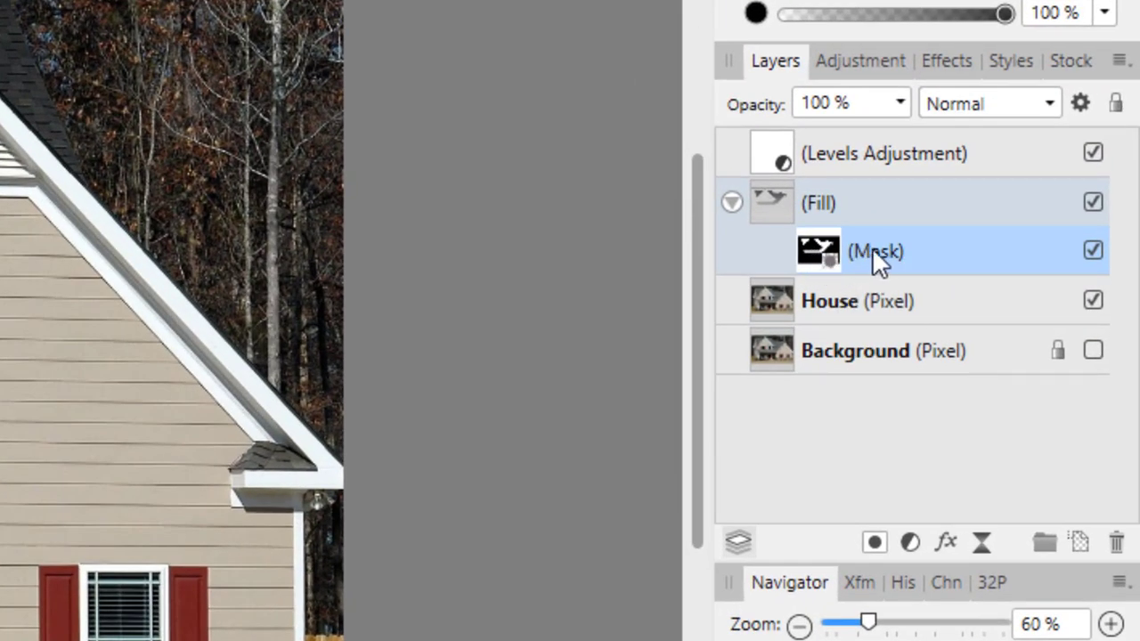
# Duplicate the fill layer's roof mask and nest the copy inside the Levels adjustment
pyautogui.rightClick(826, 250)
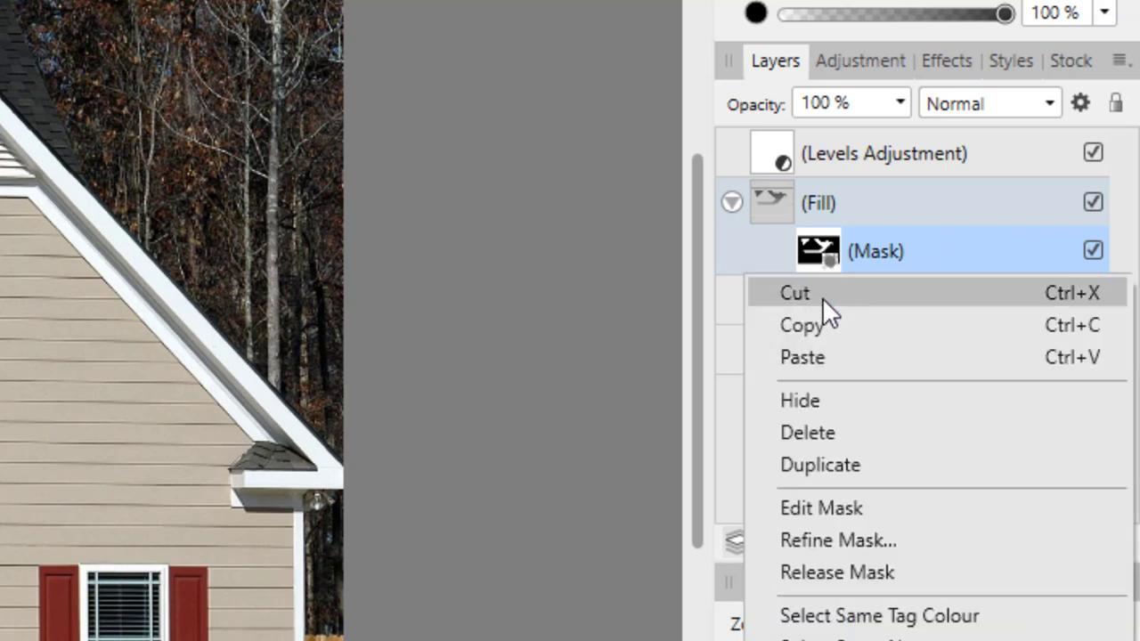
pyautogui.click(822, 464)
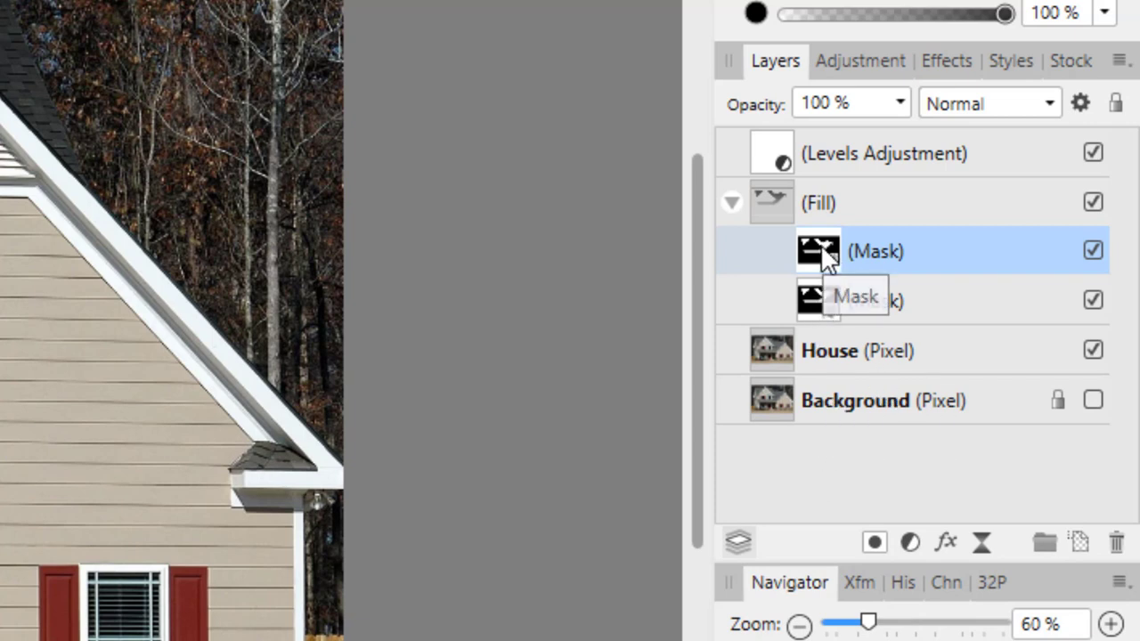
pyautogui.moveTo(823, 240); pyautogui.dragTo(861, 171)
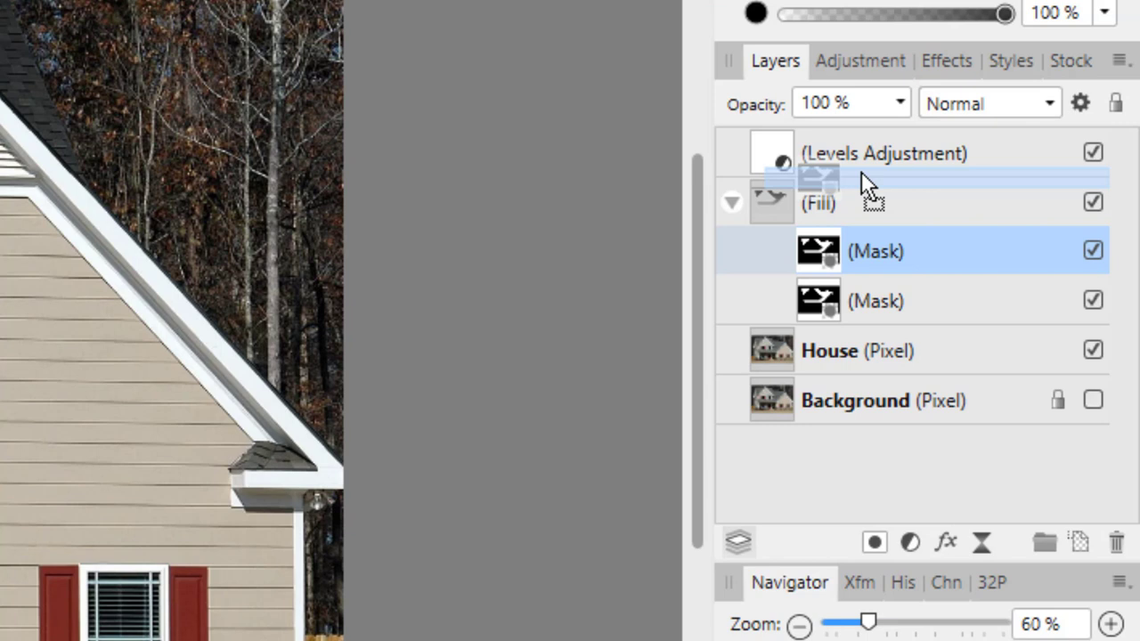
pyautogui.moveTo(861, 171); pyautogui.dragTo(860, 166)
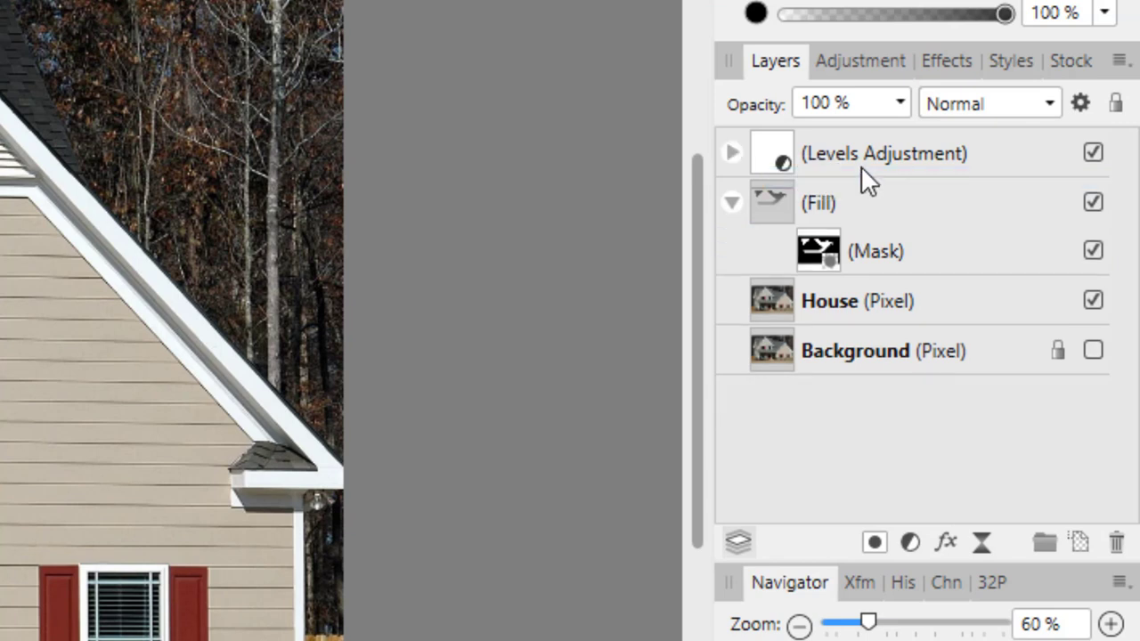
# Expand the Levels adjustment and invert its mask so it covers everything except the roof
pyautogui.click(732, 152)
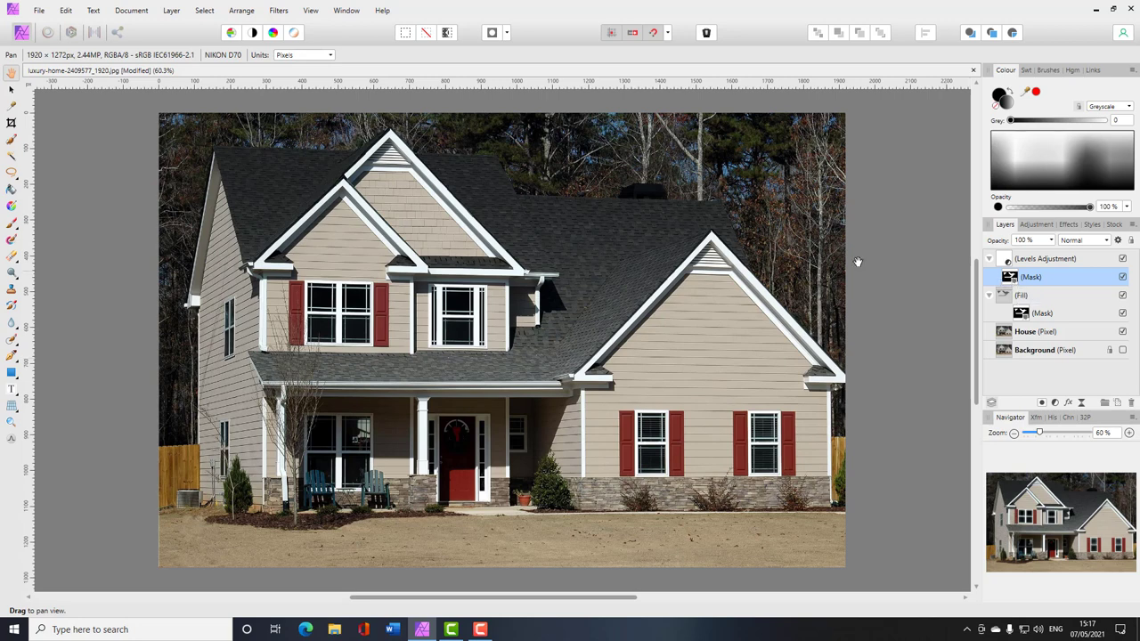
pyautogui.click(172, 12)
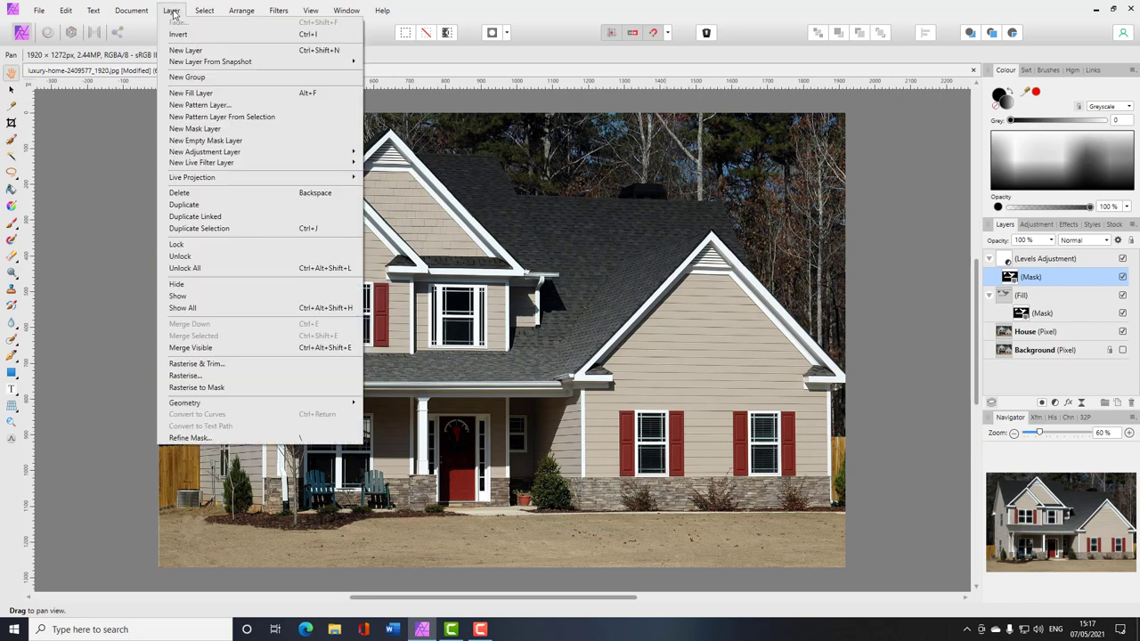
pyautogui.click(305, 36)
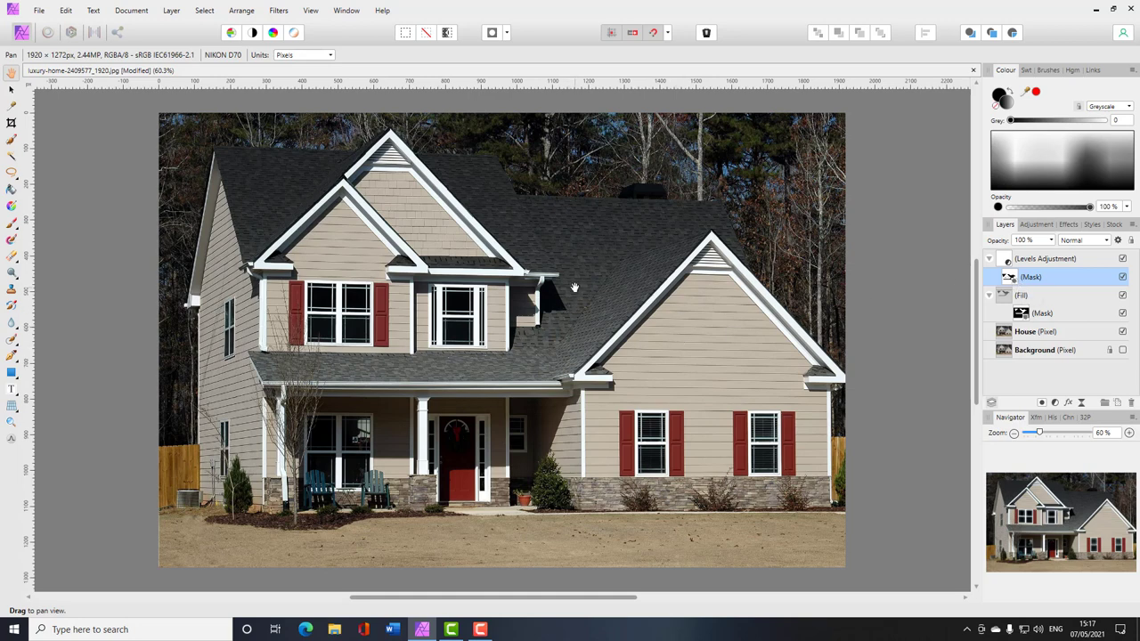
# Reopen the Levels adjustment's settings, test a gamma of 0.245, and set the gamma to 1.321
pyautogui.doubleClick(1007, 262)
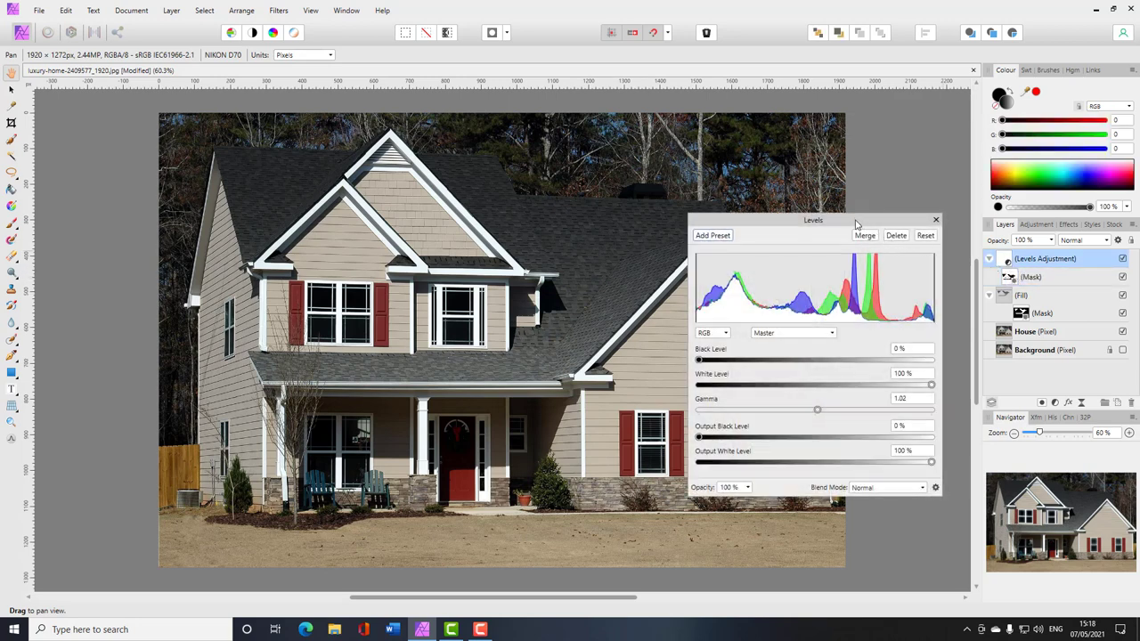
pyautogui.moveTo(855, 225); pyautogui.dragTo(845, 141)
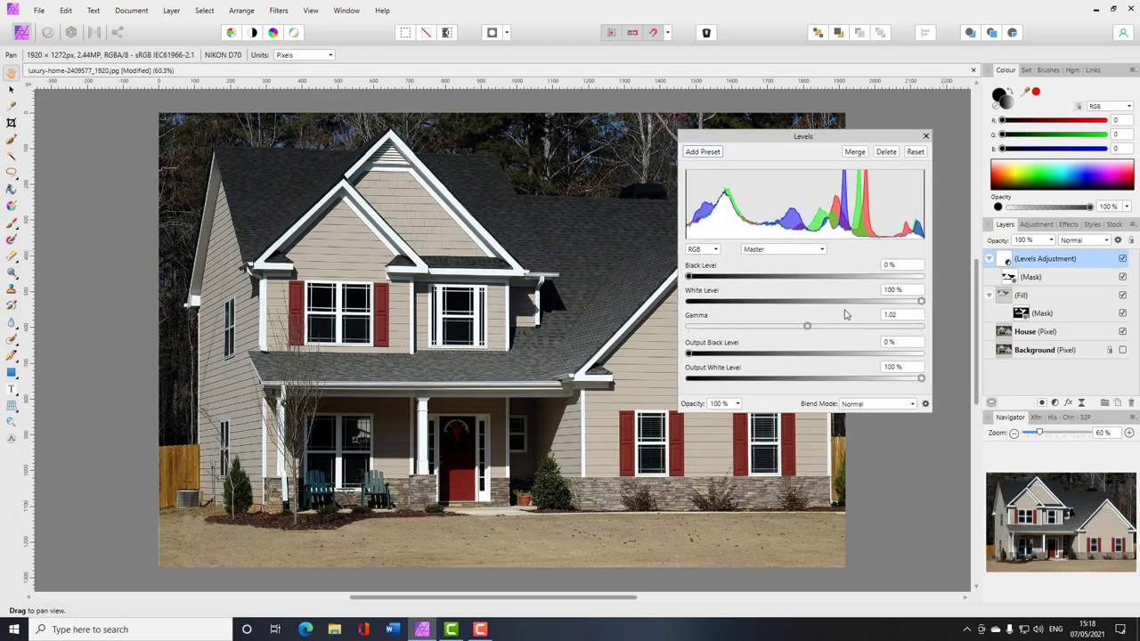
pyautogui.moveTo(808, 326); pyautogui.dragTo(717, 346)
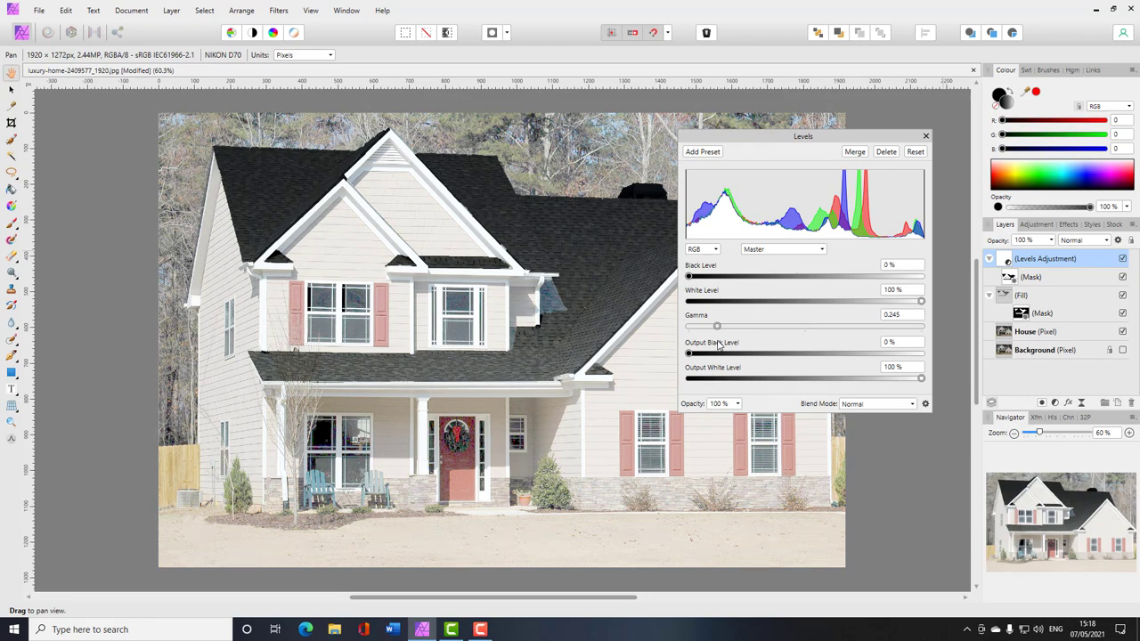
pyautogui.moveTo(718, 346); pyautogui.dragTo(823, 335)
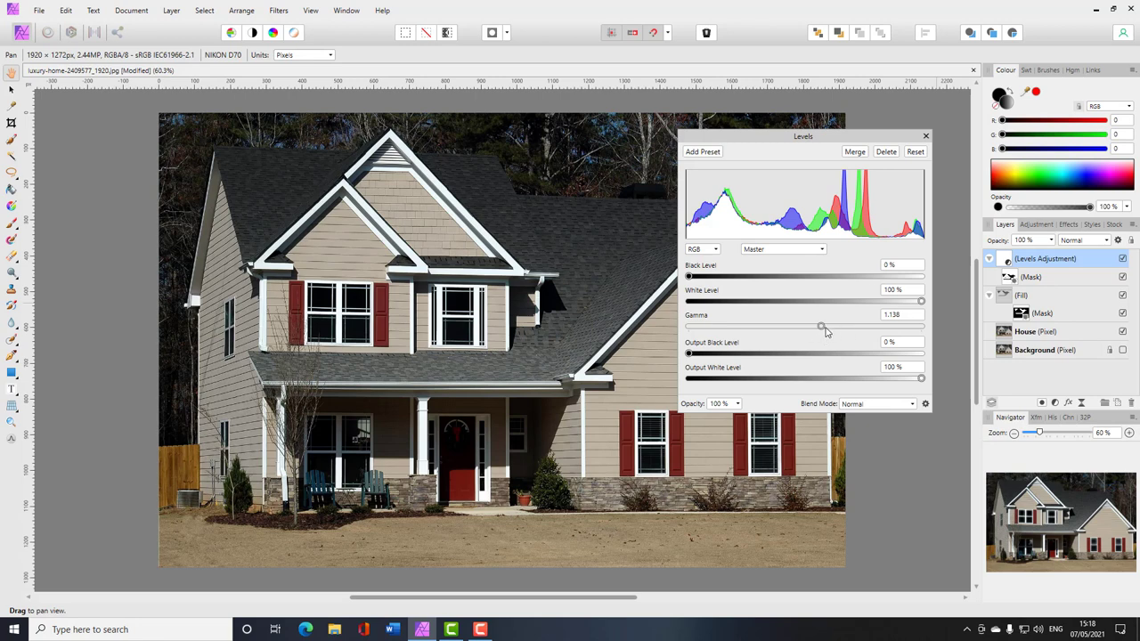
pyautogui.moveTo(819, 327); pyautogui.dragTo(844, 330)
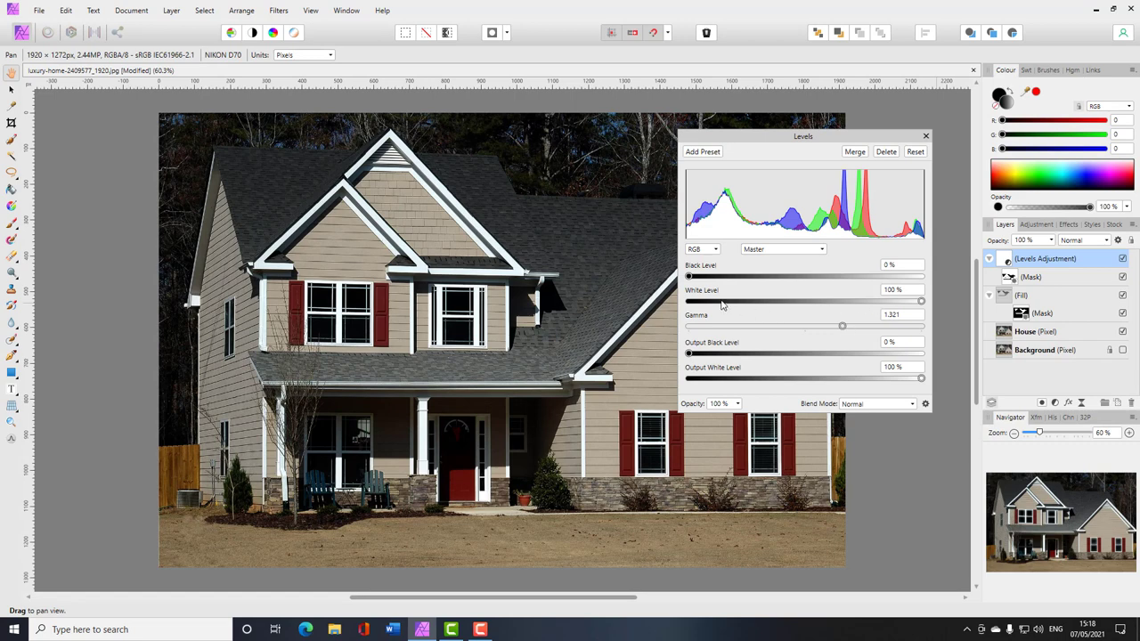
# Test the black and white levels, raise the gamma slightly above 1.321, and close the Levels settings
pyautogui.moveTo(691, 279)
pyautogui.mouseDown()
pyautogui.moveTo(701, 283)
pyautogui.moveTo(689, 283)
pyautogui.mouseUp()
pyautogui.moveTo(921, 302)
pyautogui.mouseDown()
pyautogui.moveTo(895, 303)
pyautogui.moveTo(922, 310)
pyautogui.mouseUp()
pyautogui.moveTo(845, 330); pyautogui.dragTo(852, 329)
pyautogui.click(925, 135)
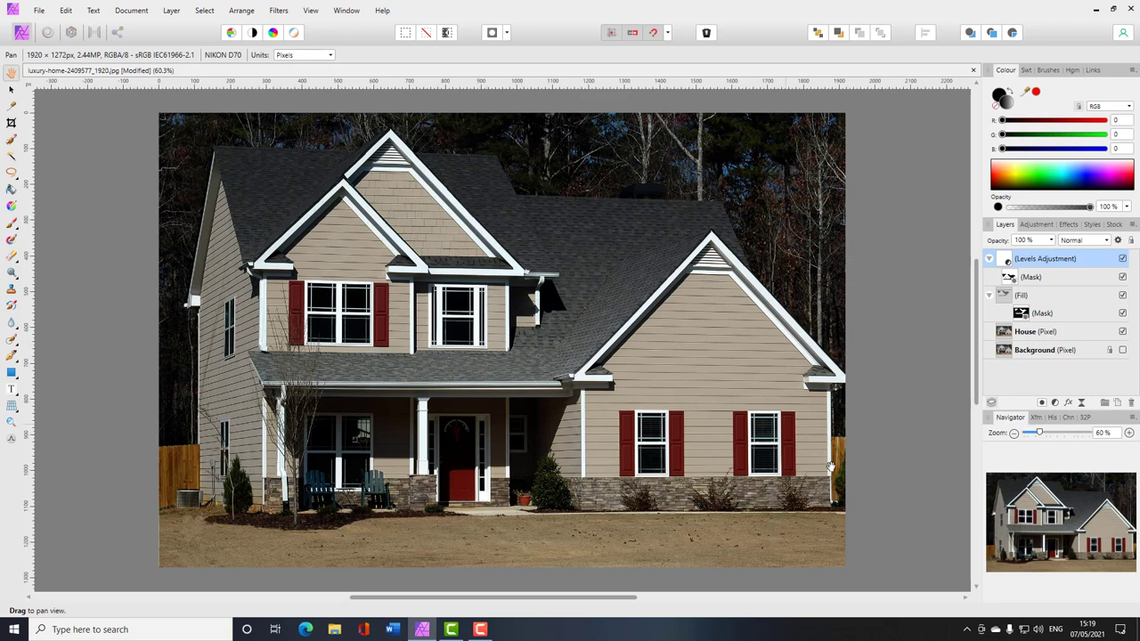
# Toggle the Levels adjustment and the fill layer off and on to compare the photo with and without them
pyautogui.moveTo(1045, 264); pyautogui.dragTo(1006, 290)
pyautogui.click(1123, 259)
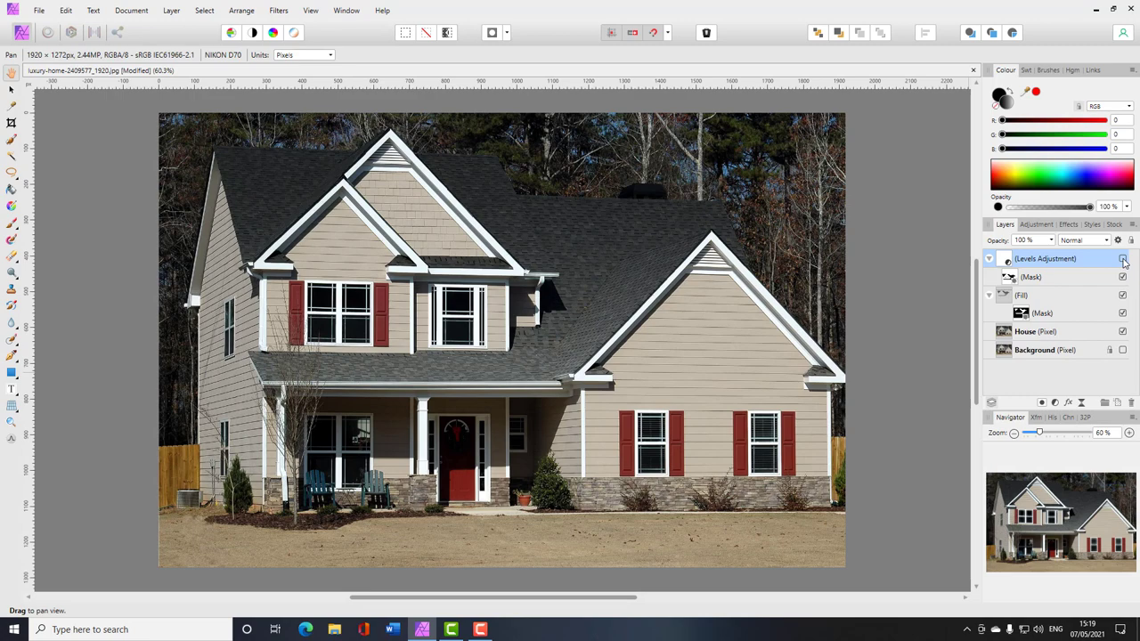
pyautogui.click(1123, 259)
pyautogui.click(1123, 296)
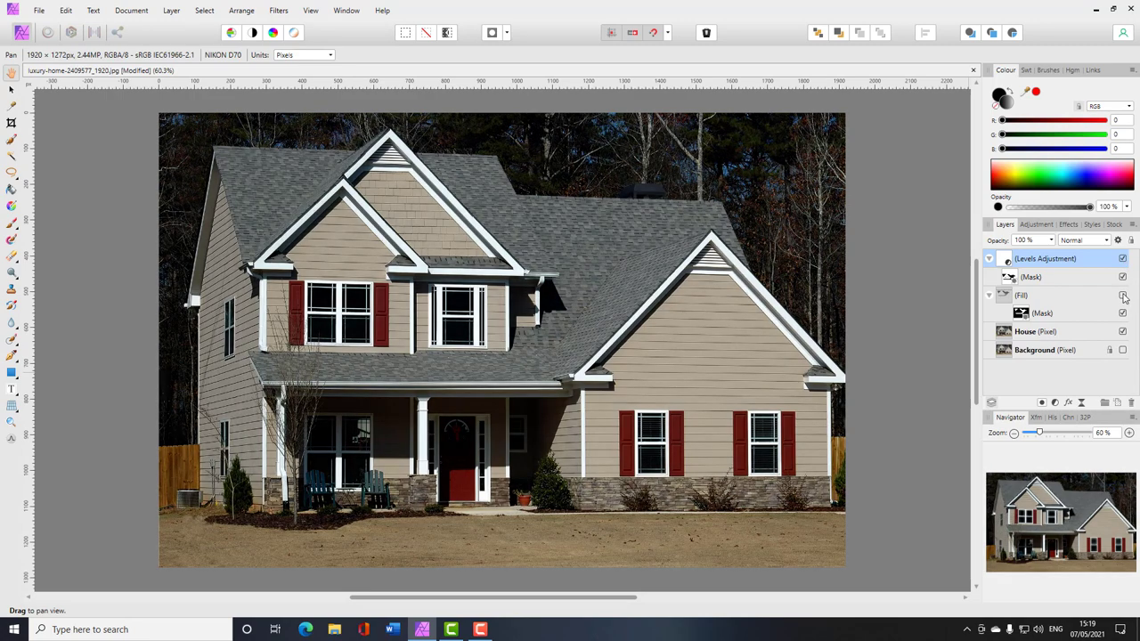
pyautogui.click(1123, 260)
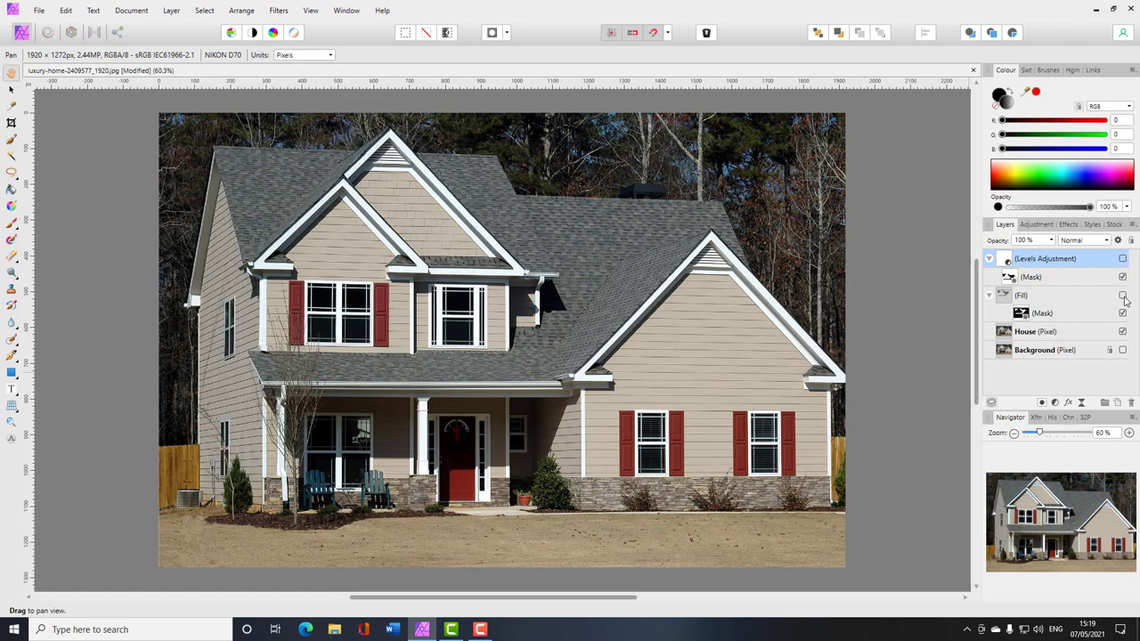
pyautogui.click(1123, 296)
pyautogui.click(1123, 259)
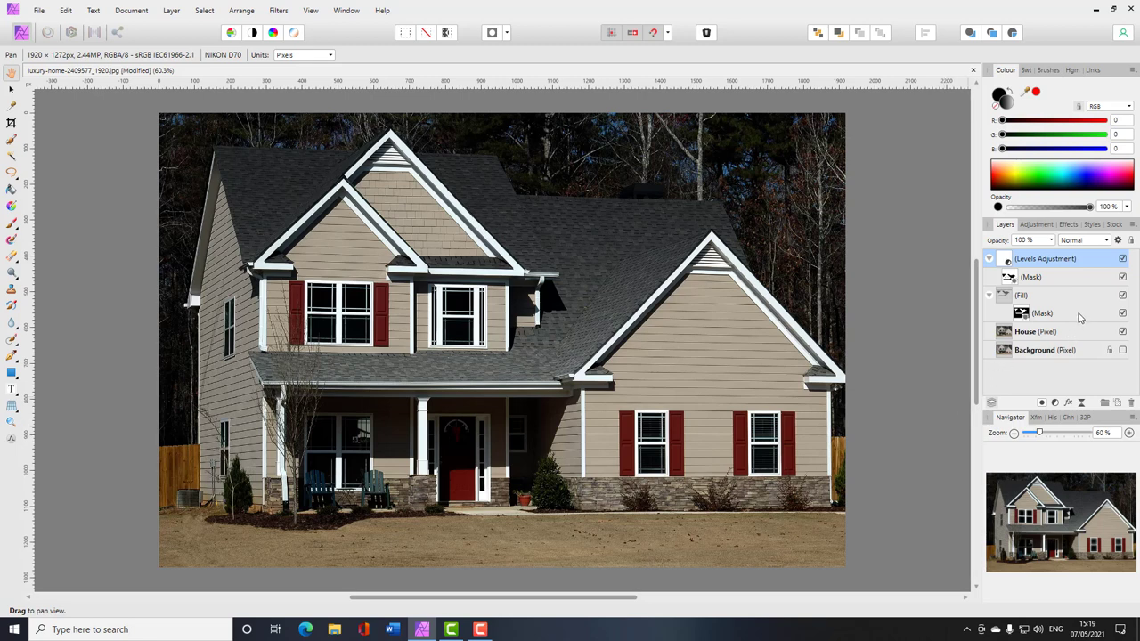
# Select the fill layer and bring up its gradient handles for editing
pyautogui.click(1010, 301)
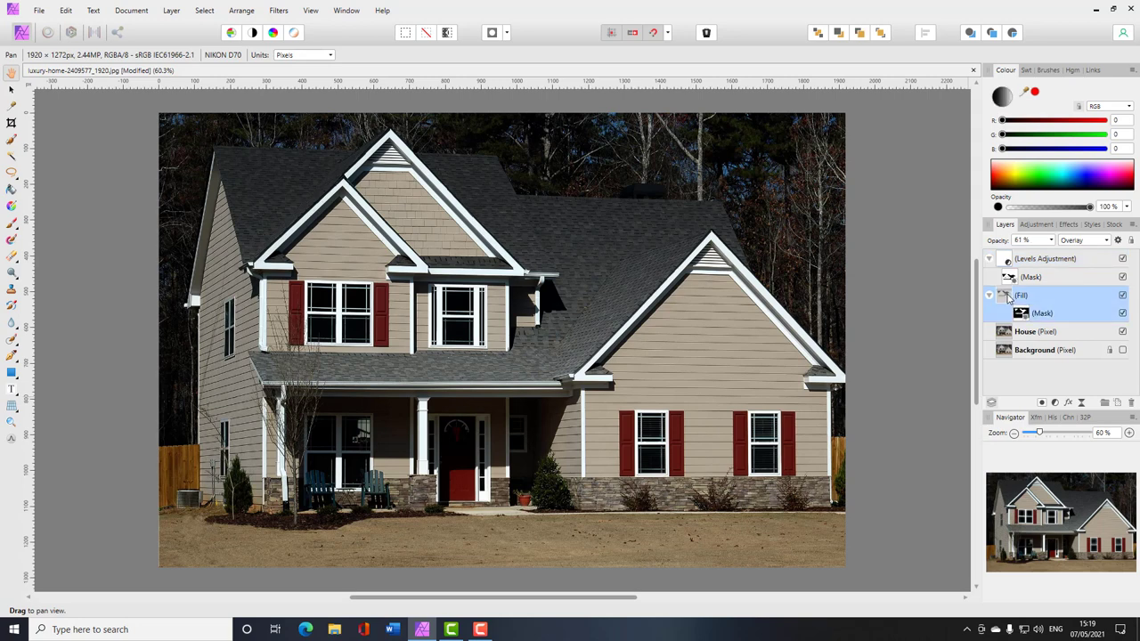
pyautogui.click(11, 206)
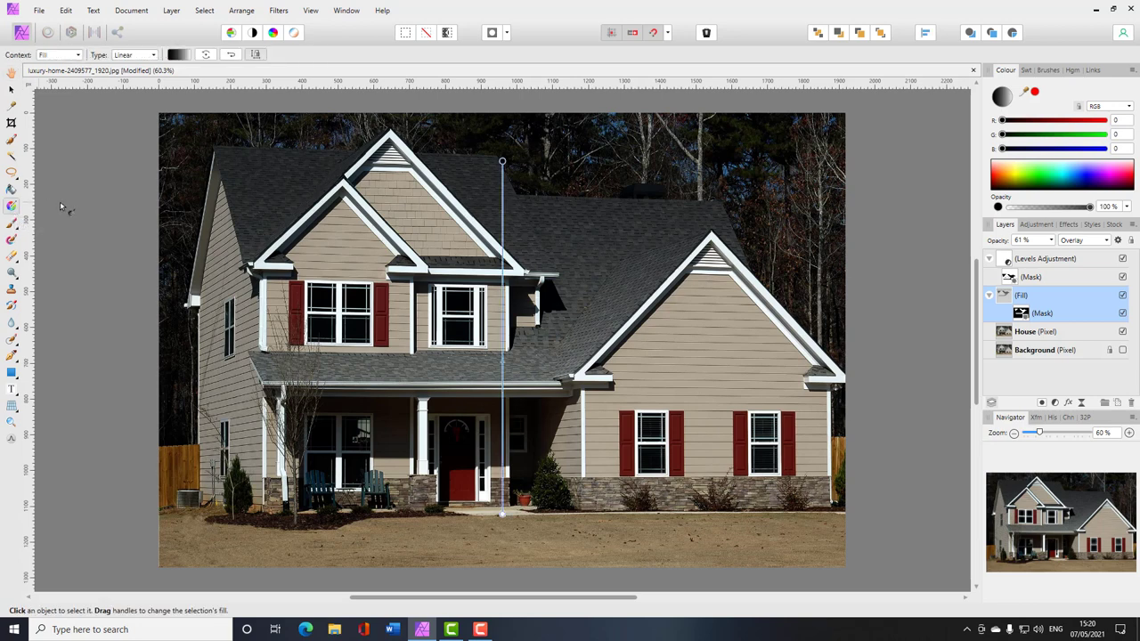